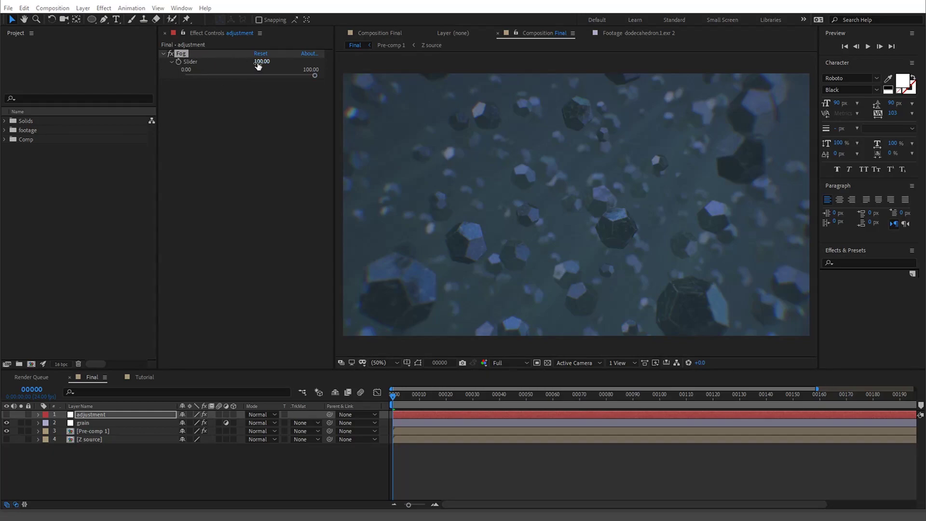
Try Fog amount values of 0, 100 and about half, then settle around 20.
click(259, 61)
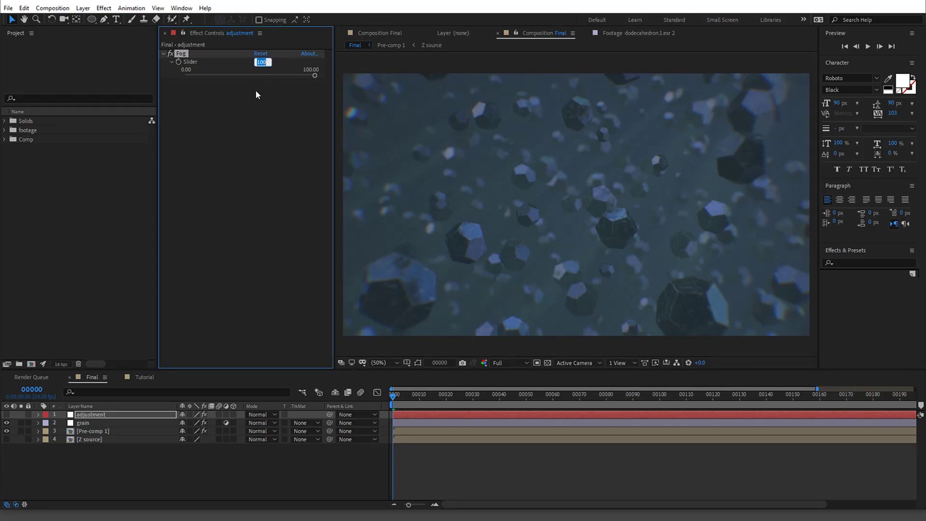
text(0)
key(Return)
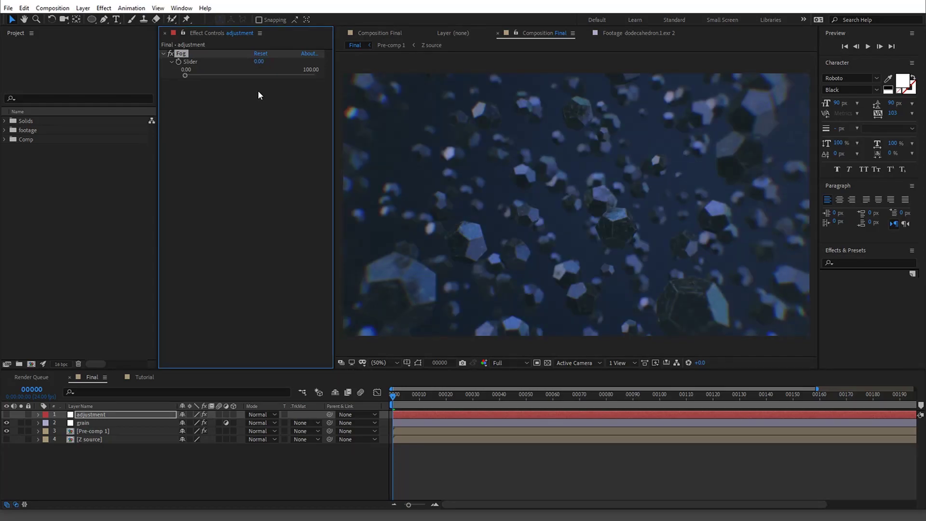
click(258, 62)
text(100)
key(Return)
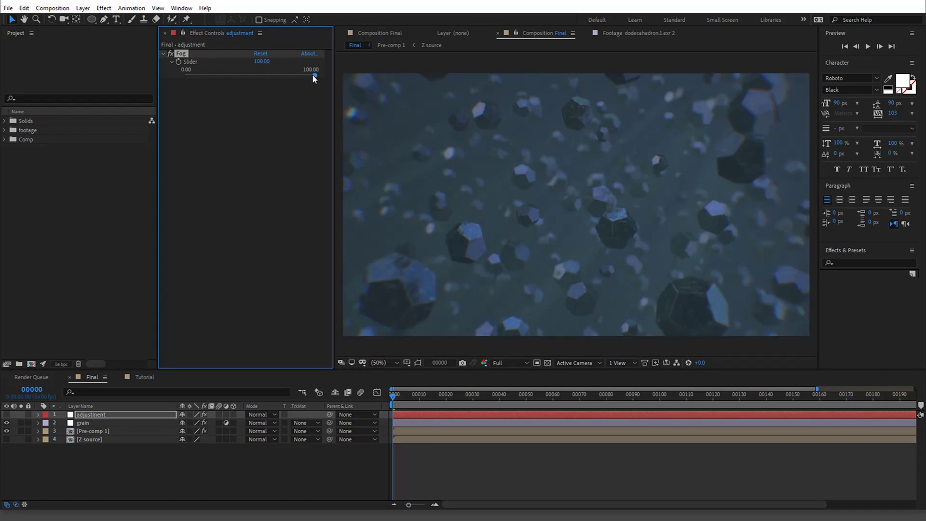
mouse_move(315, 75)
mouse_down()
mouse_move(234, 77)
mouse_move(326, 79)
mouse_up()
click(262, 61)
text(0)
key(Return)
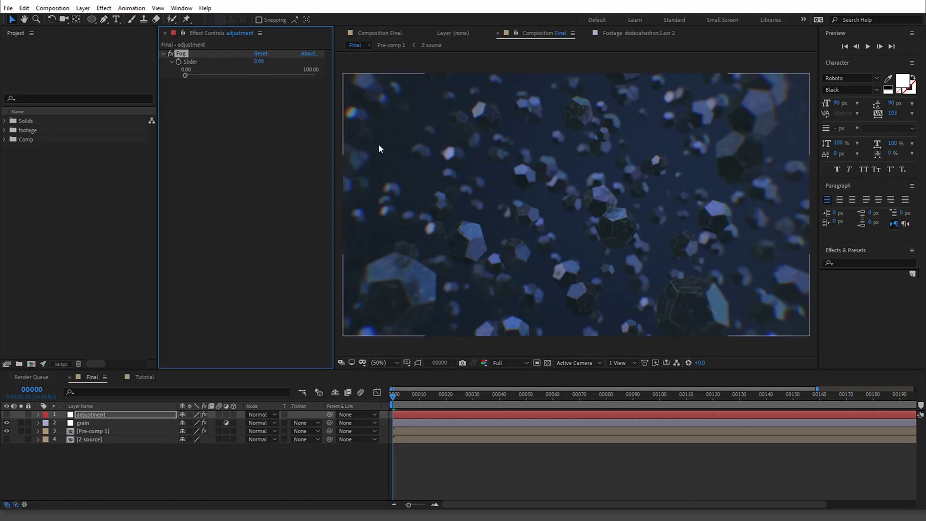
drag(185, 75, 331, 75)
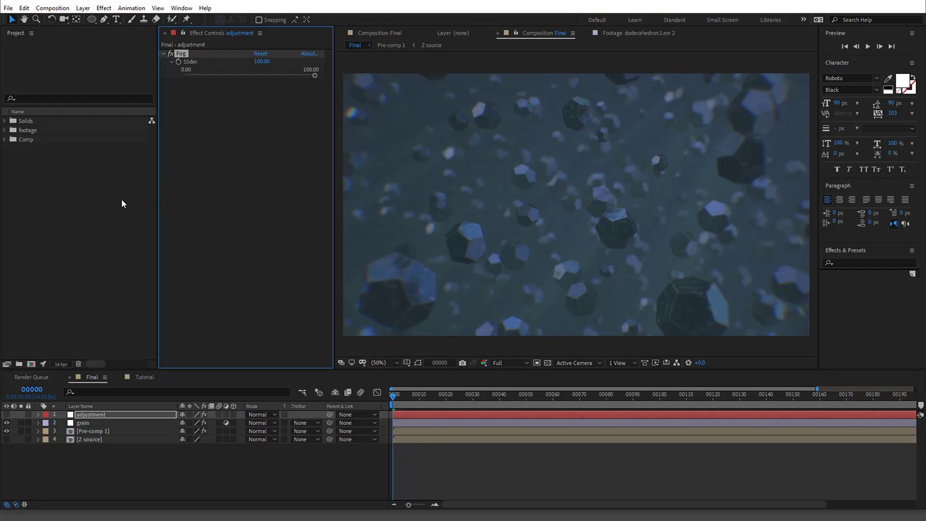
In the Tutorial comp, briefly toggle the transparency grid and the Image and zDepth layer visibility.
click(144, 376)
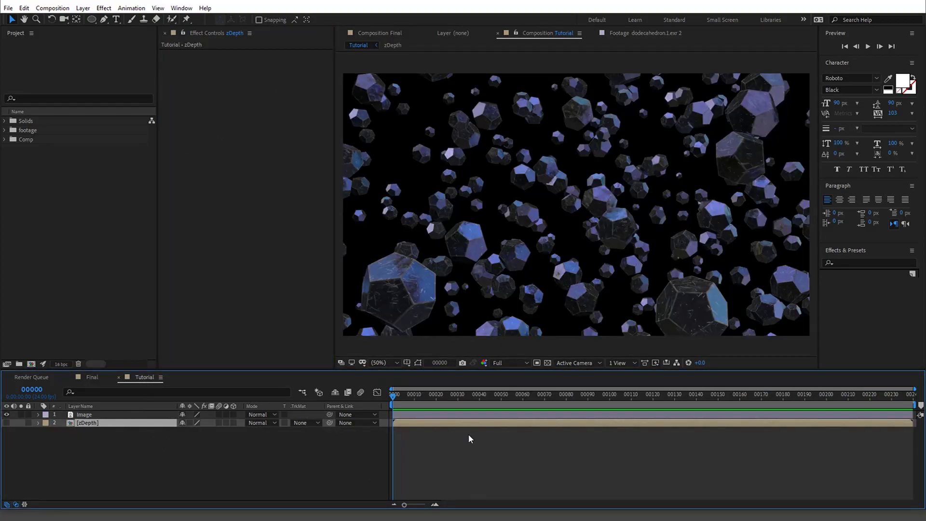
click(548, 362)
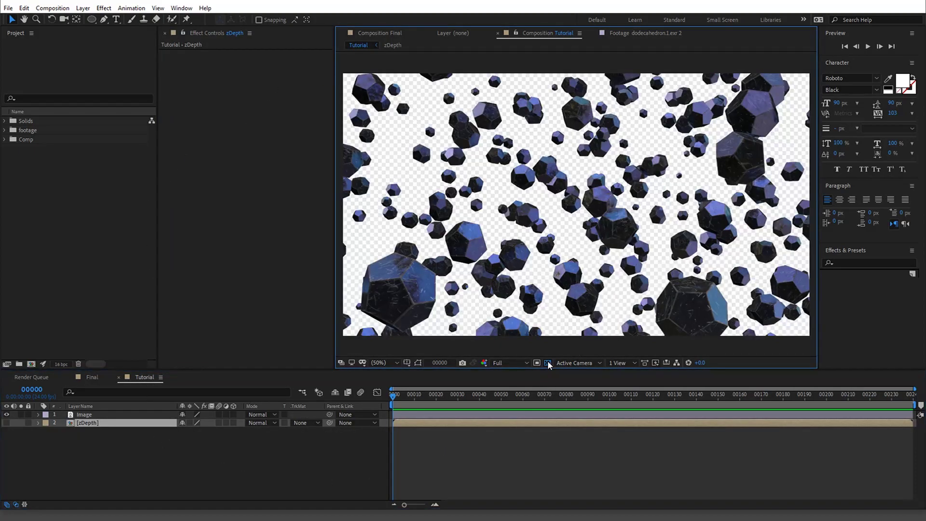
click(547, 361)
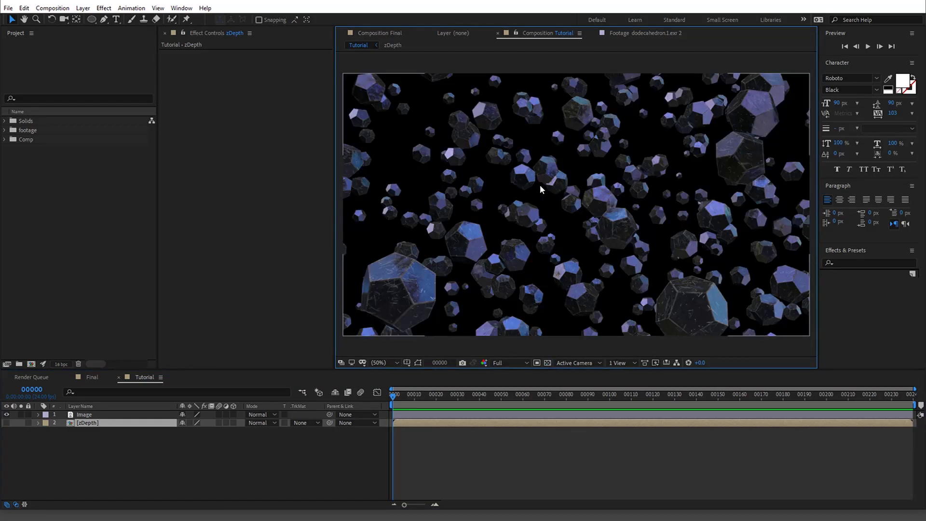
click(7, 414)
click(6, 422)
click(6, 423)
click(6, 414)
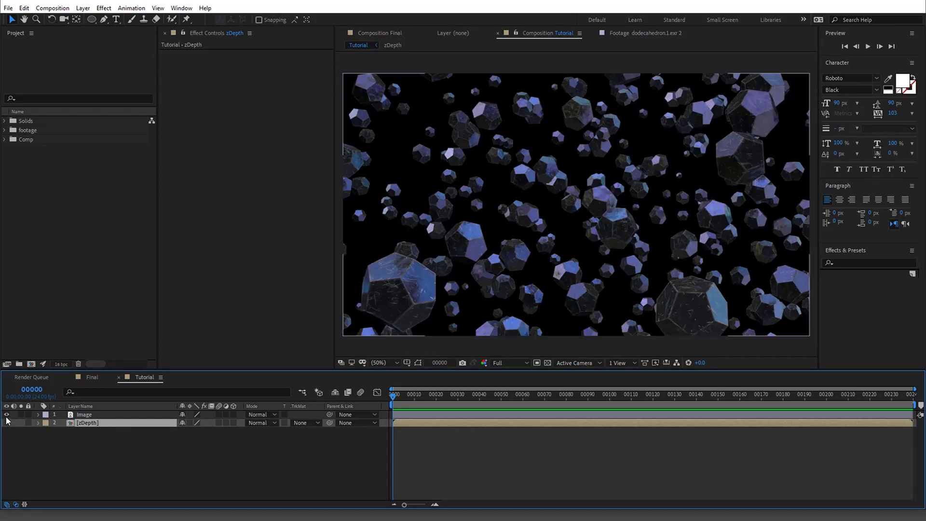
Drag the zDepth layer above the Image layer, keeping zDepth hidden.
click(117, 417)
mouse_move(115, 423)
mouse_down()
mouse_move(103, 424)
mouse_move(101, 411)
mouse_up()
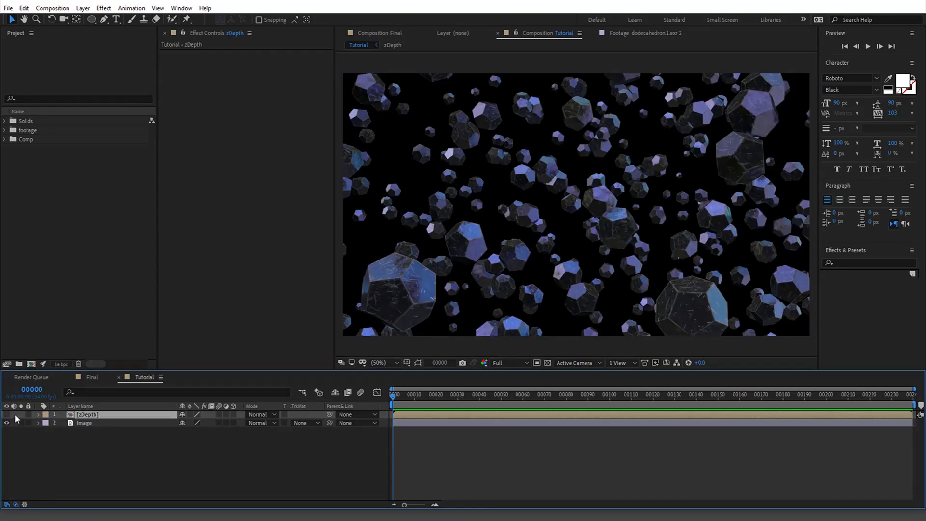
click(85, 423)
Create a new blue solid layer through Layer > New > Solid.
click(82, 8)
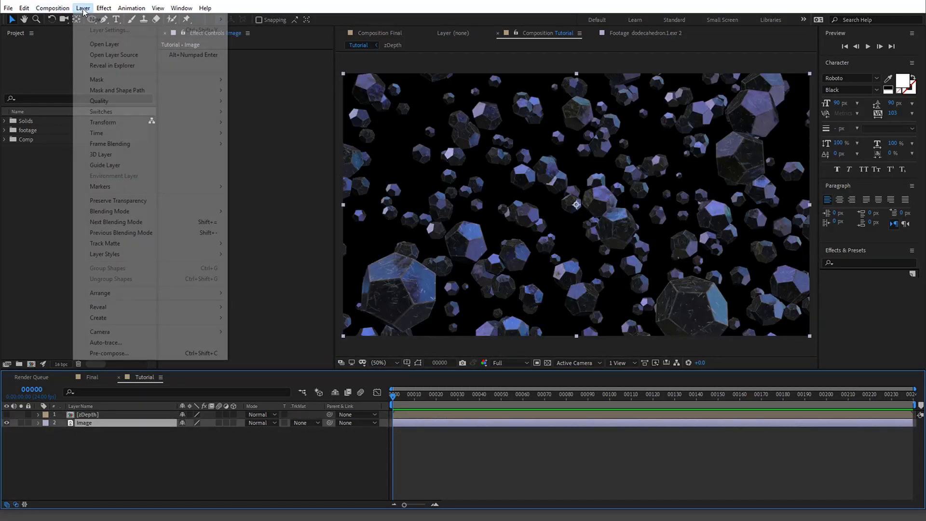
mouse_move(89, 21)
click(250, 29)
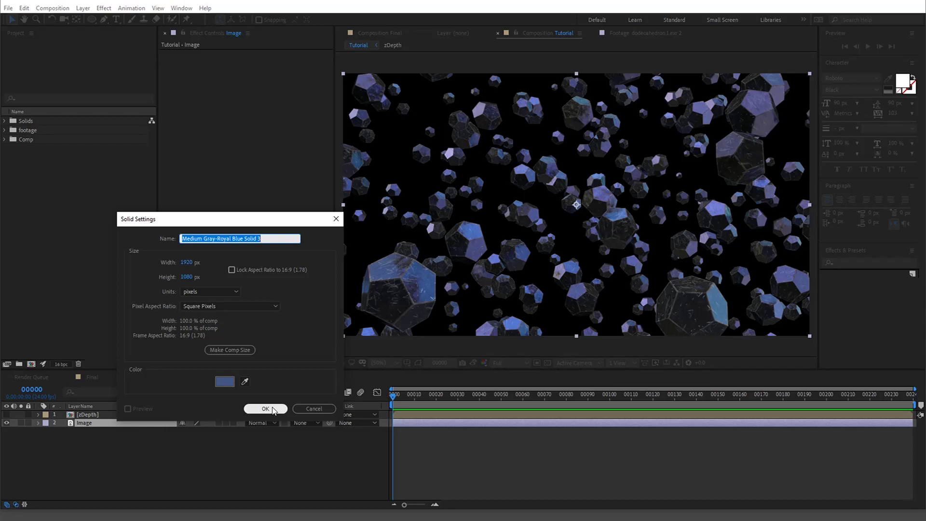
click(265, 409)
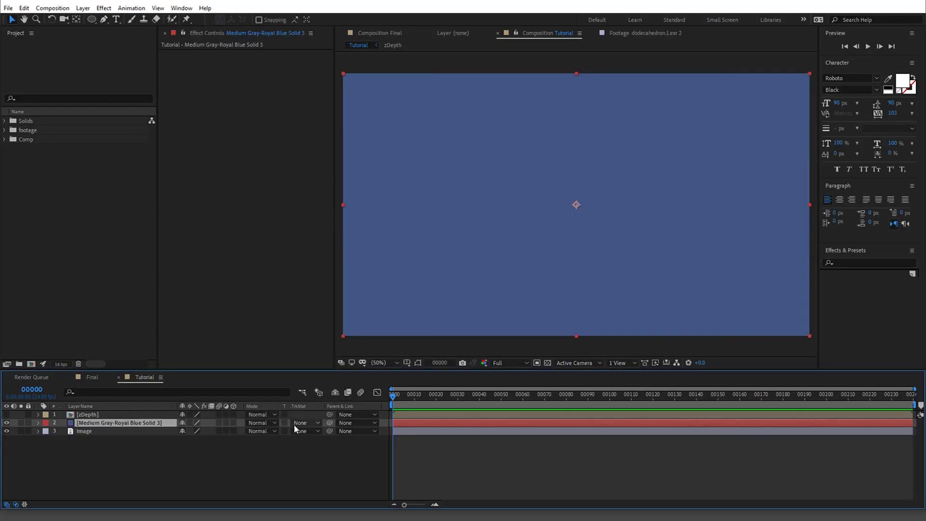
Matte the solid with Luma Inverted zDepth, lower its opacity to 41%, and compare against Final.
click(294, 423)
click(347, 476)
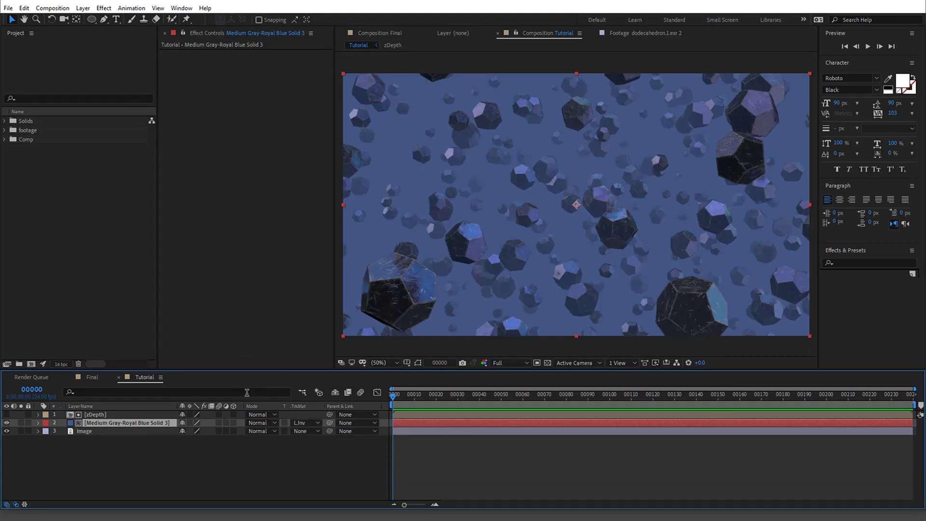
key(t)
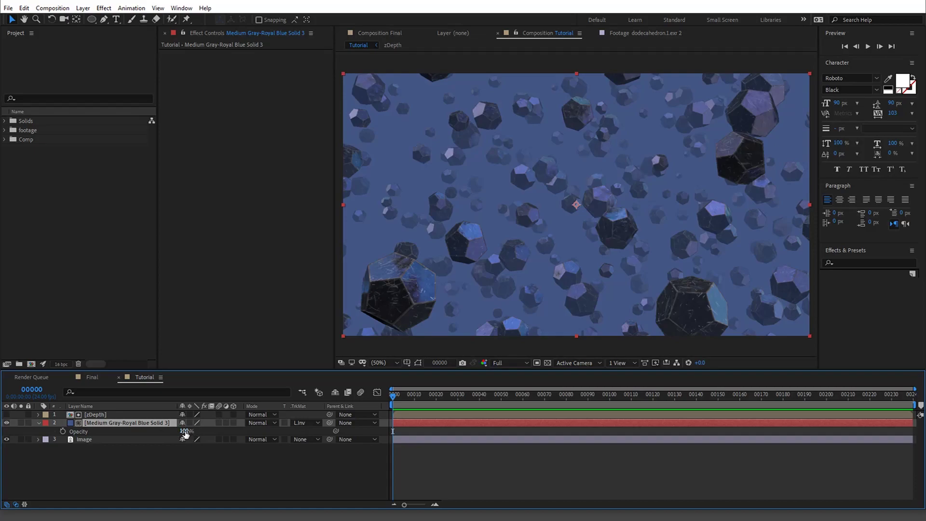
mouse_move(183, 432)
mouse_down()
mouse_move(159, 436)
mouse_move(172, 430)
mouse_up()
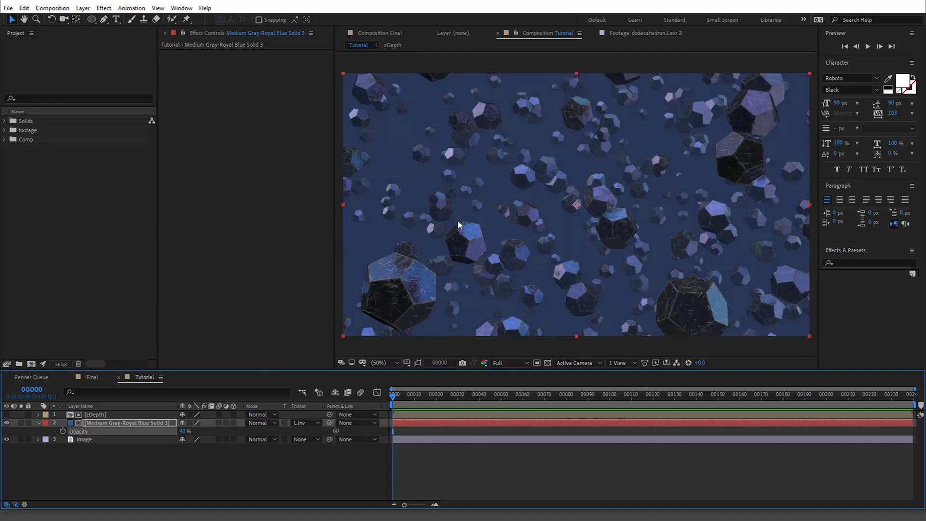
click(93, 377)
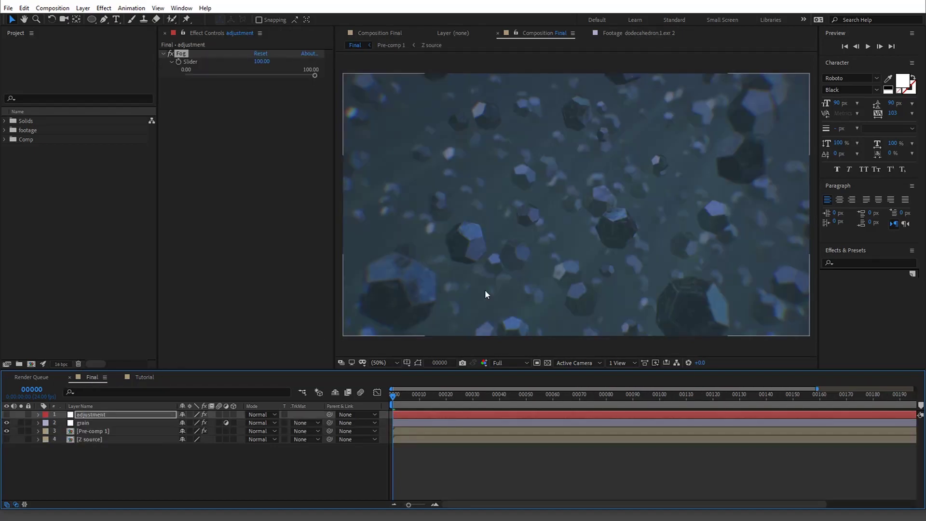
click(144, 377)
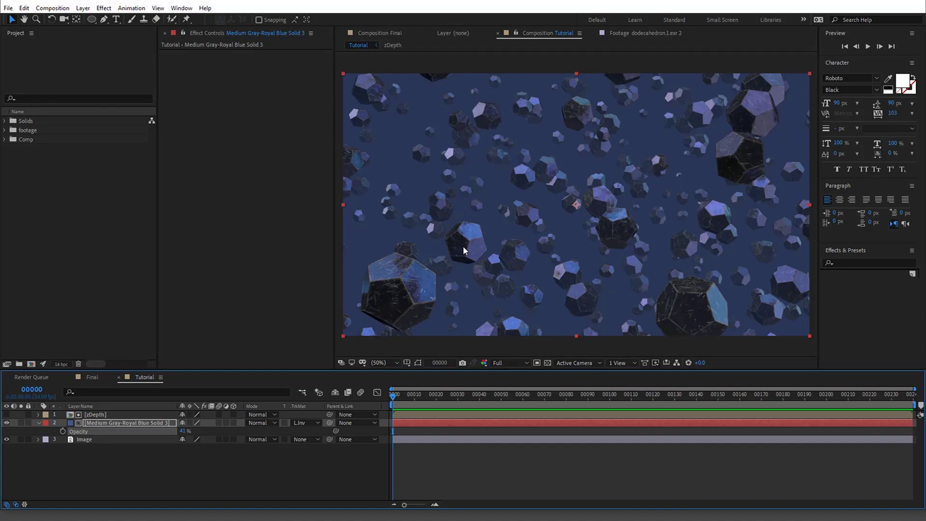
Raise the blue solid's opacity back to 100% and hide it.
click(122, 415)
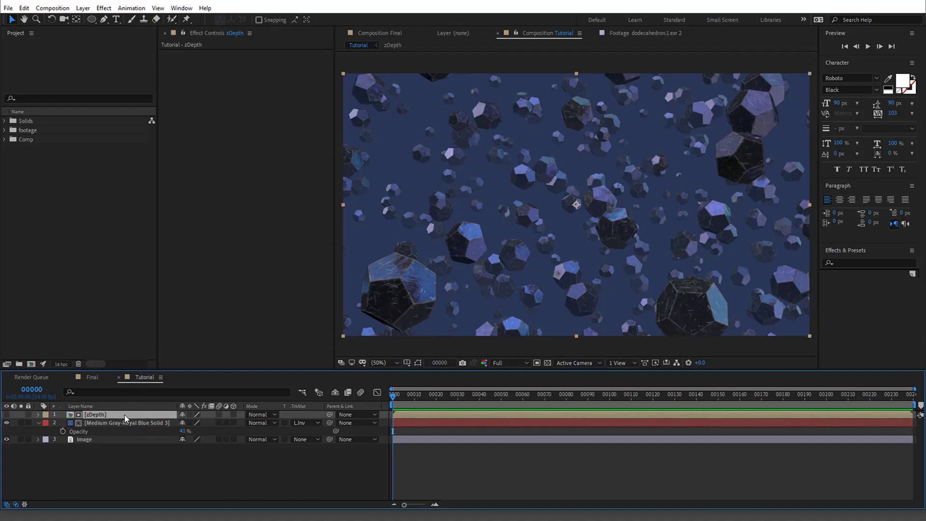
drag(183, 434, 279, 426)
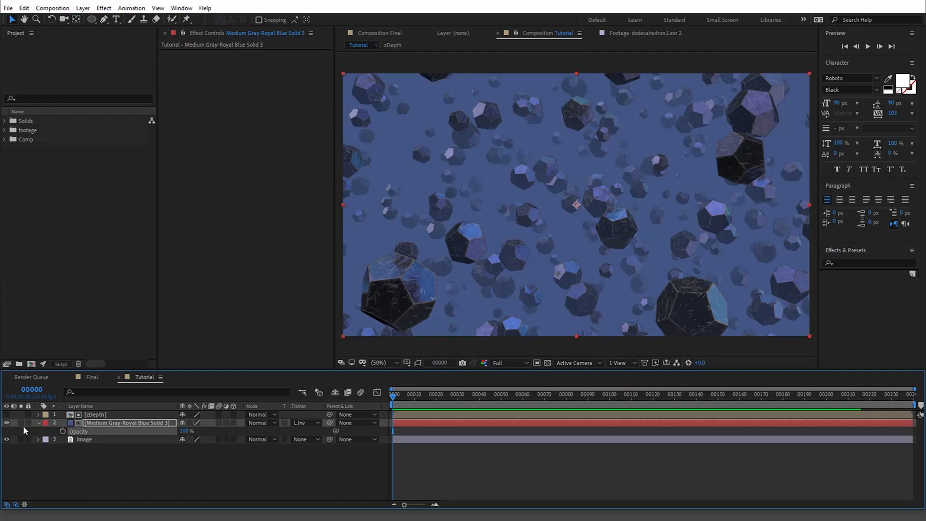
click(7, 423)
Show the grayscale zDepth pass and open the Info panel with Ctrl+2.
click(92, 416)
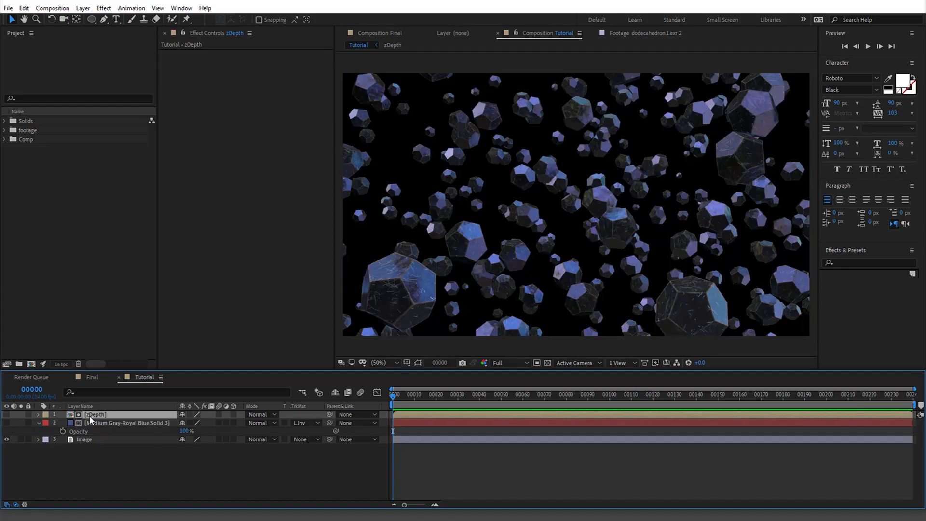
click(7, 415)
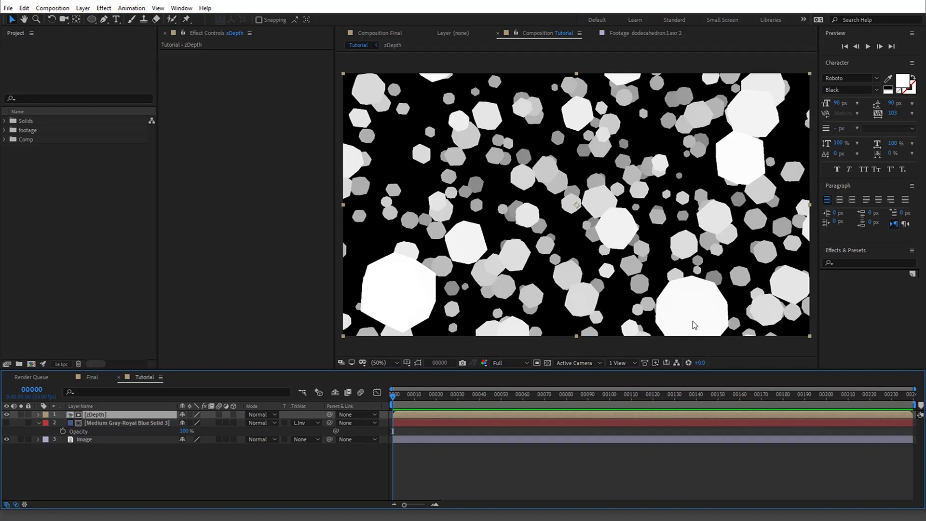
key(ctrl+2)
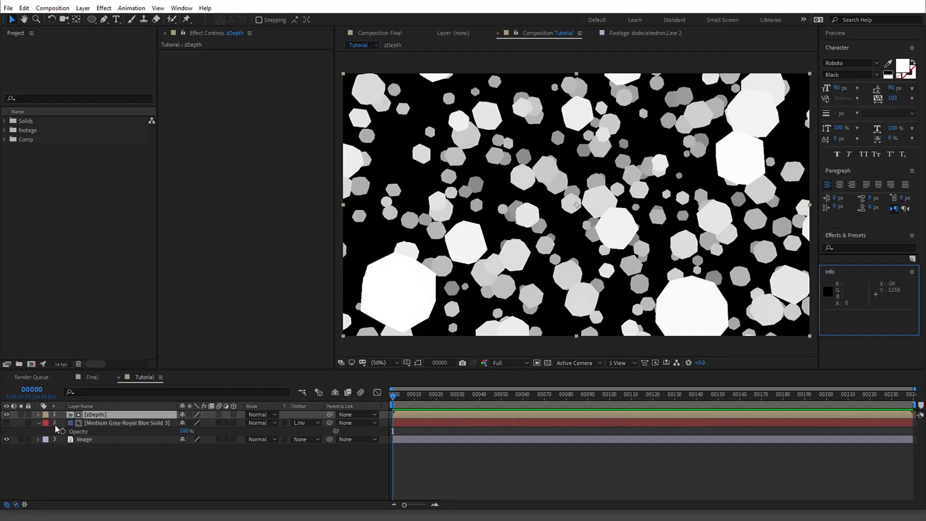
View the matted blue solid alone, toggling the transparency grid, with zDepth and Image hidden.
click(7, 414)
click(130, 423)
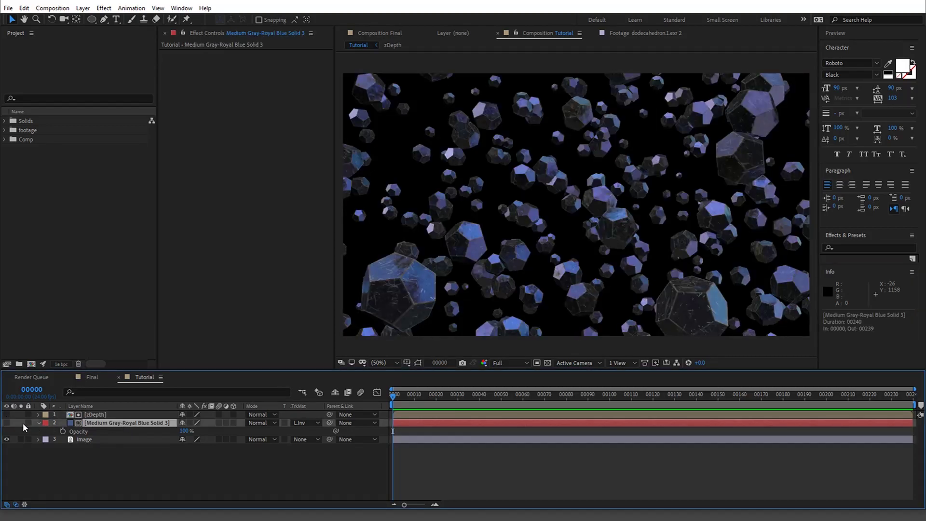
click(7, 422)
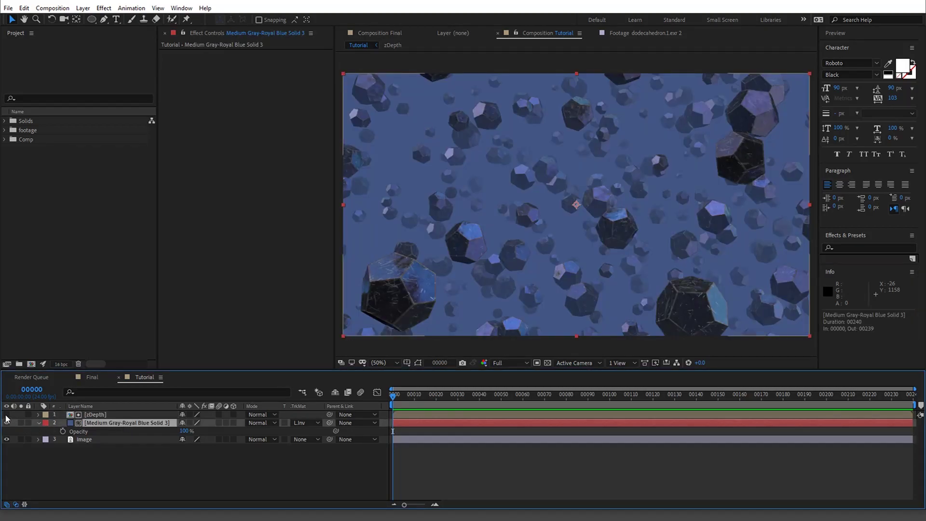
click(6, 439)
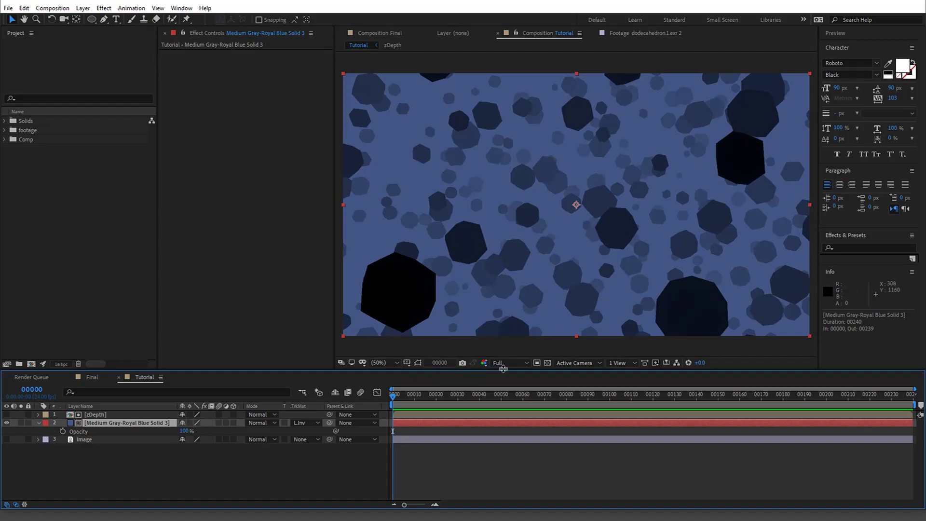
click(548, 362)
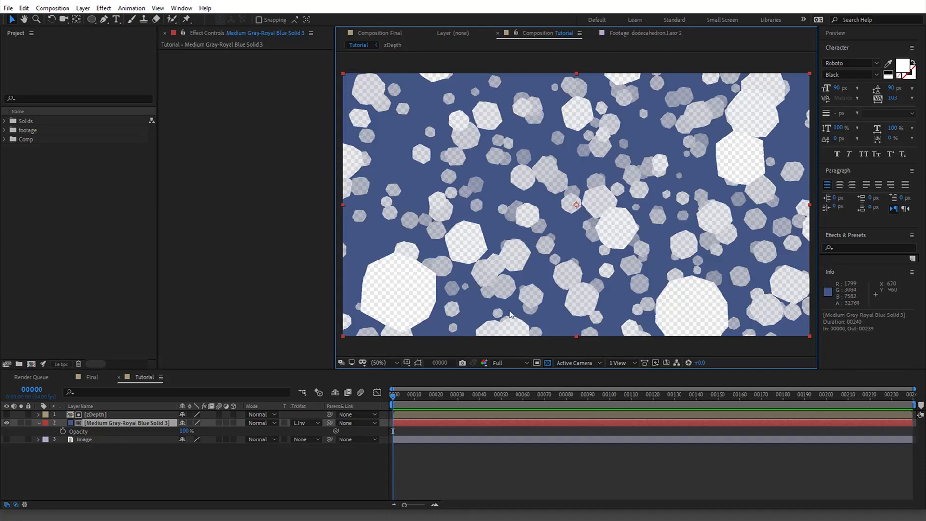
click(548, 363)
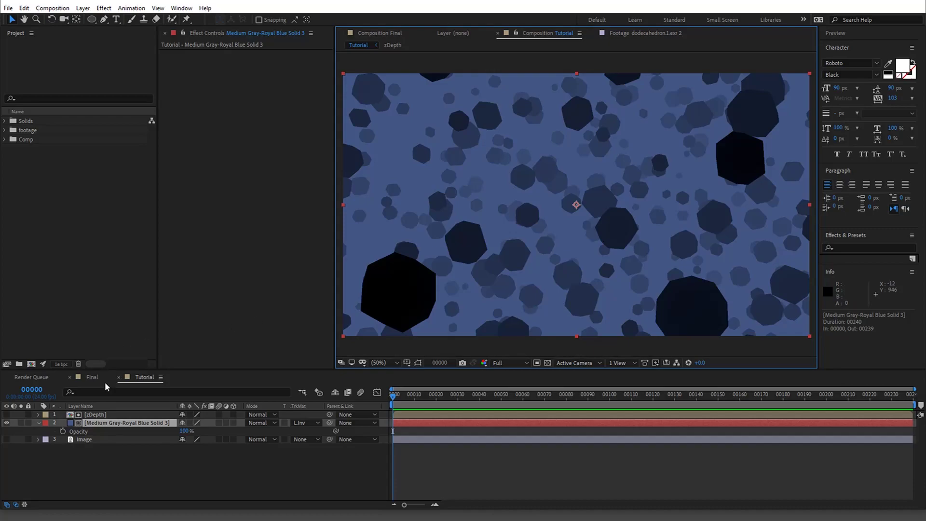
Check the zDepth pass alone, then hide it and show the Image layer beneath the fog.
click(106, 415)
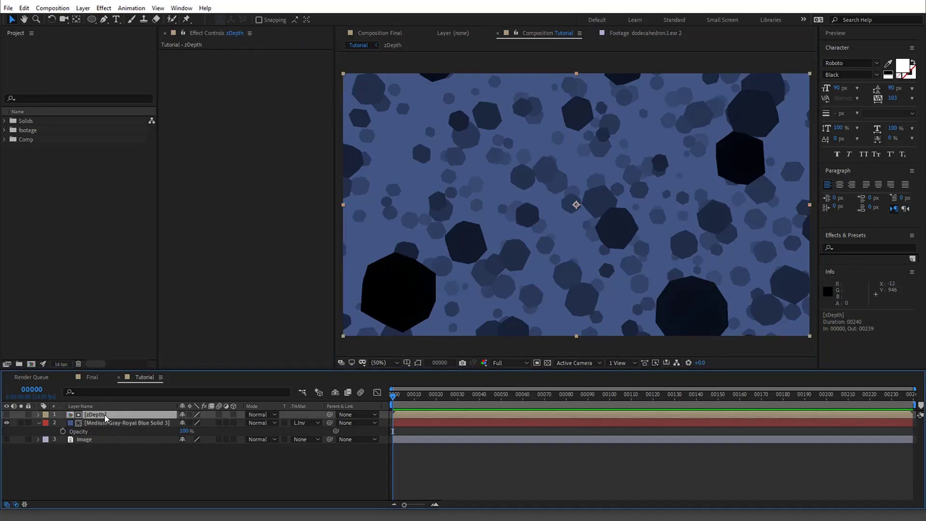
click(7, 414)
click(7, 423)
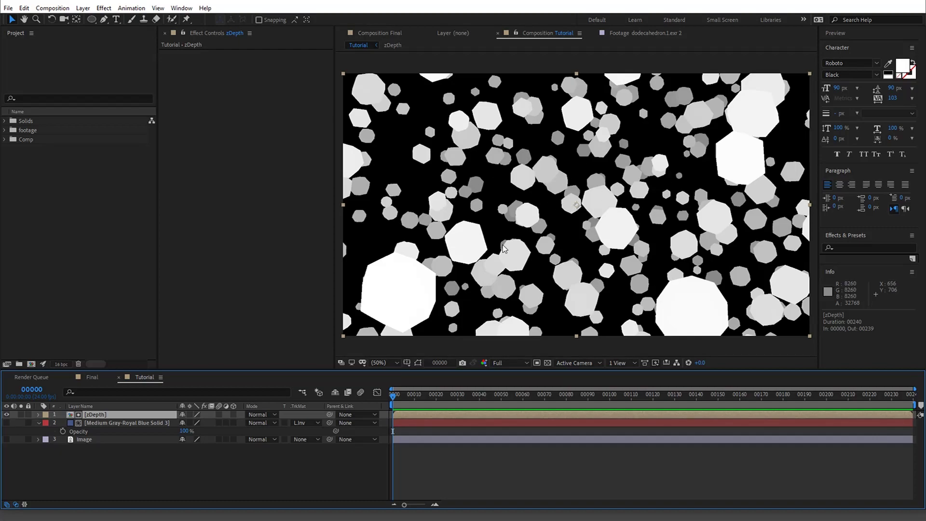
click(7, 419)
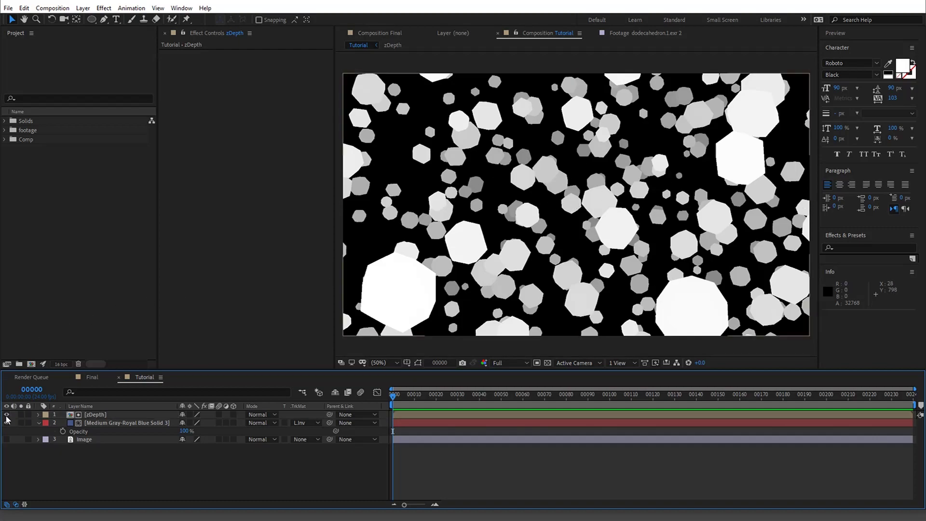
click(7, 414)
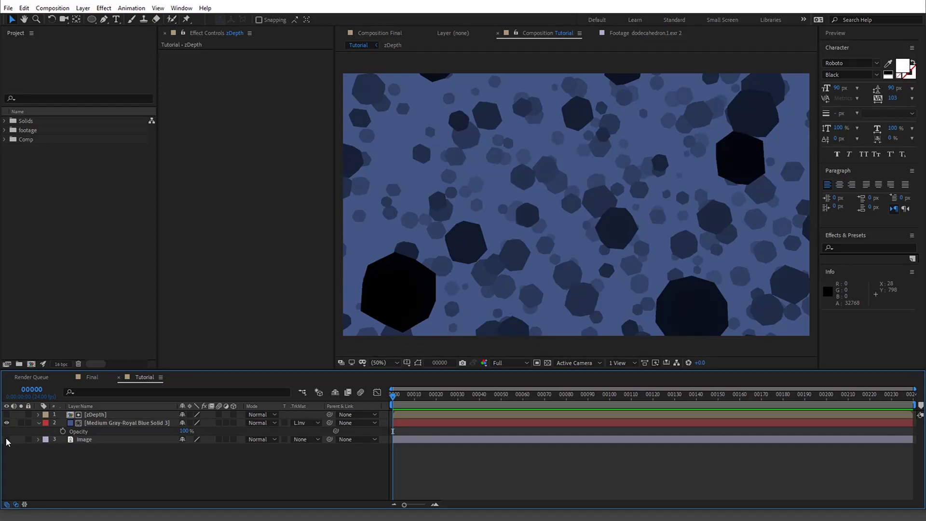
click(6, 439)
click(129, 416)
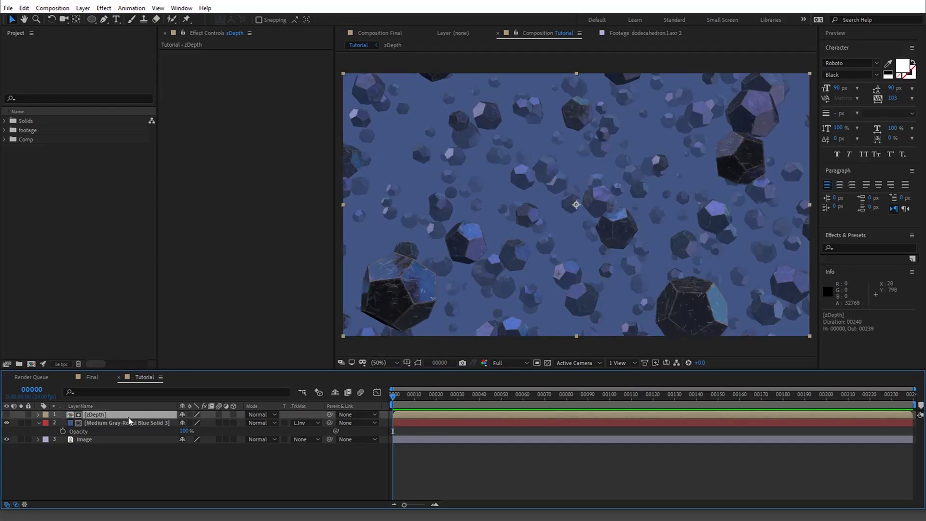
click(371, 218)
Open a second viewer of the Tutorial comp and widen and zoom the left viewer.
click(157, 8)
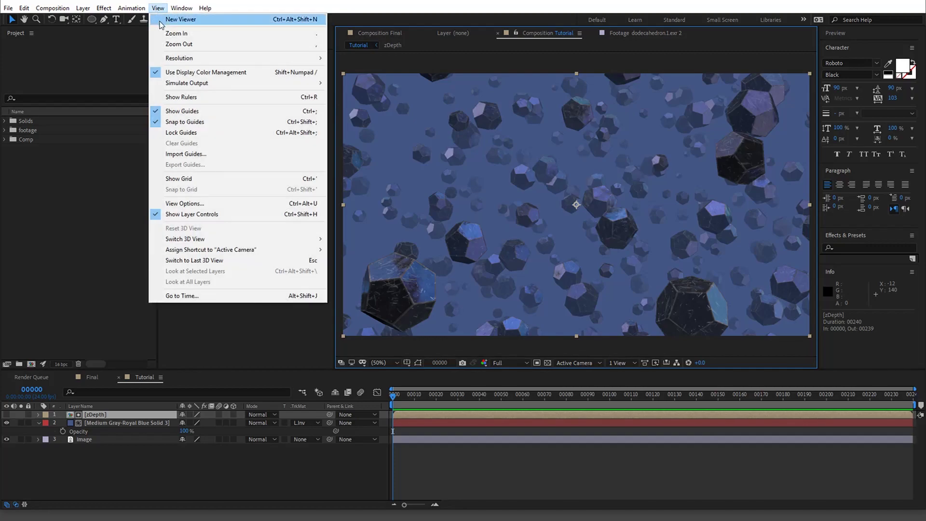
click(174, 19)
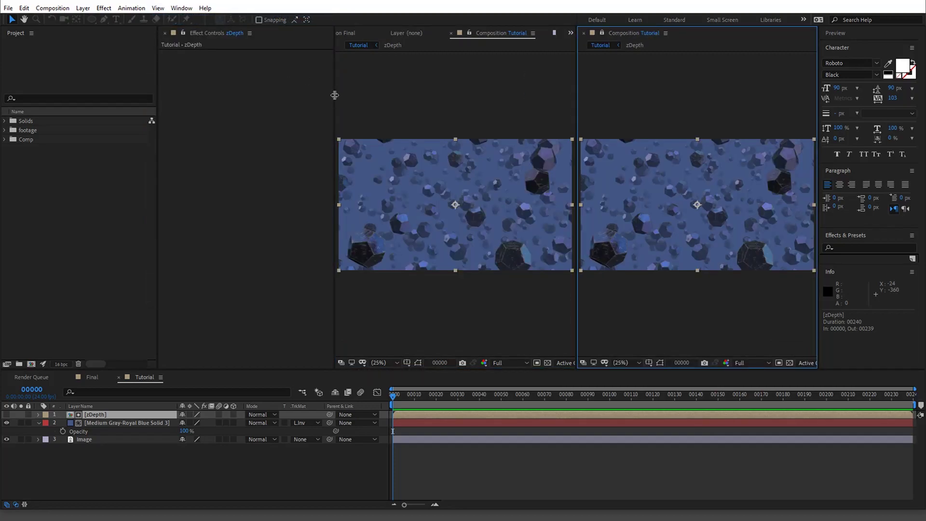
drag(335, 95, 296, 94)
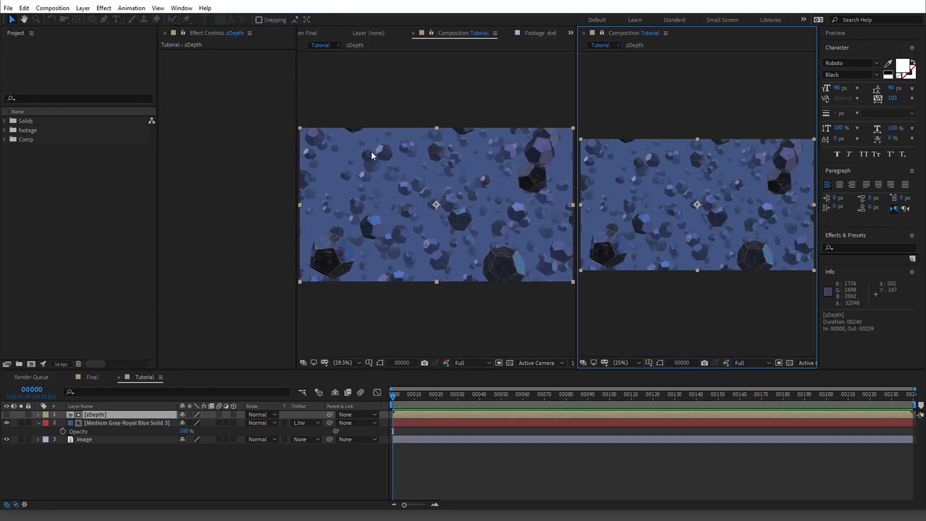
click(363, 78)
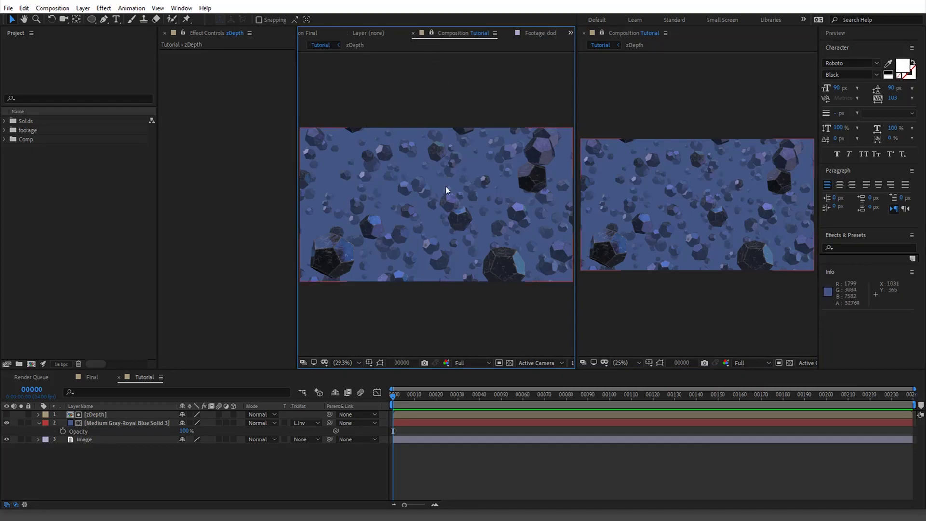
key(period)
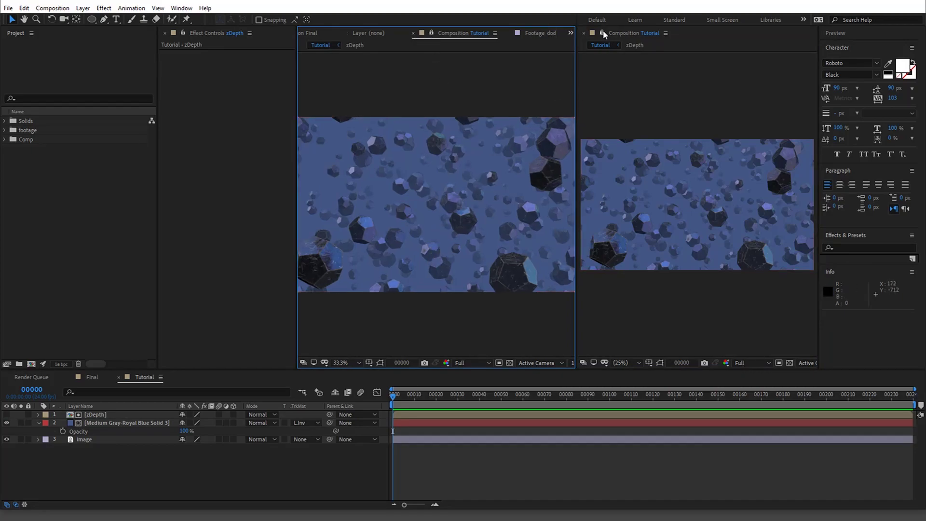
Open the zDepth precomp in the second viewer and select dodecahedron.1.exr 2 to show EXtractoR.
double_click(120, 414)
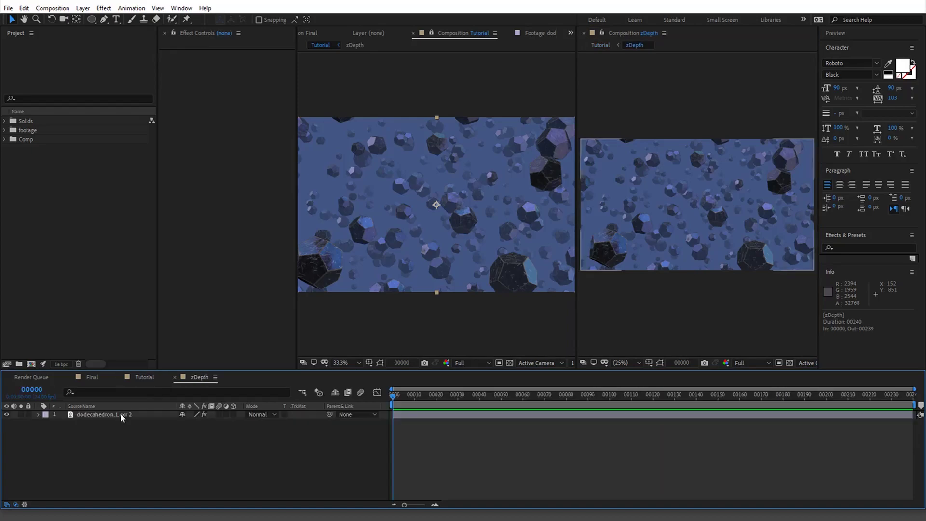
click(635, 311)
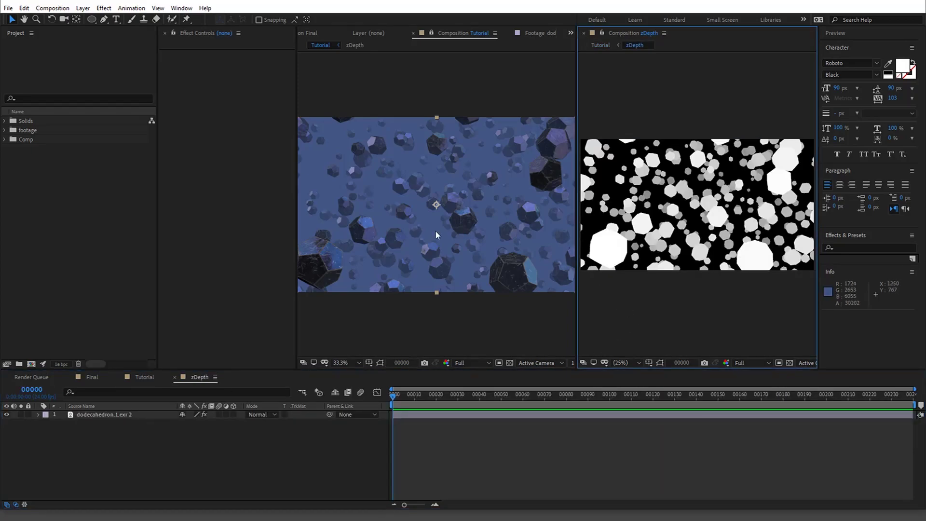
click(90, 416)
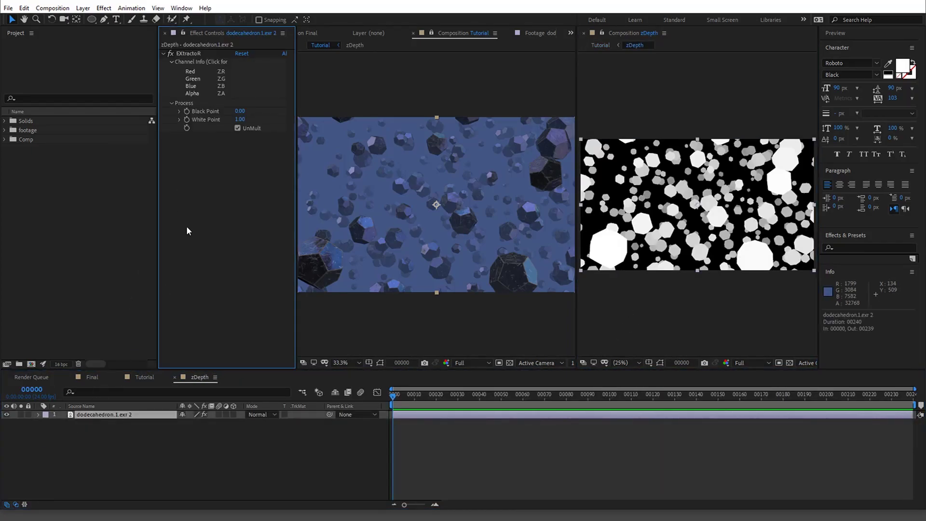
click(11, 8)
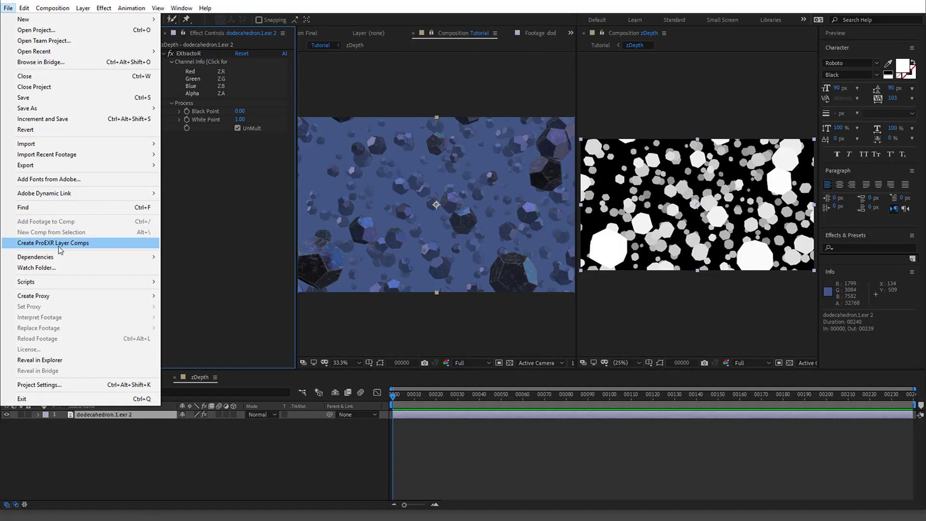
click(239, 244)
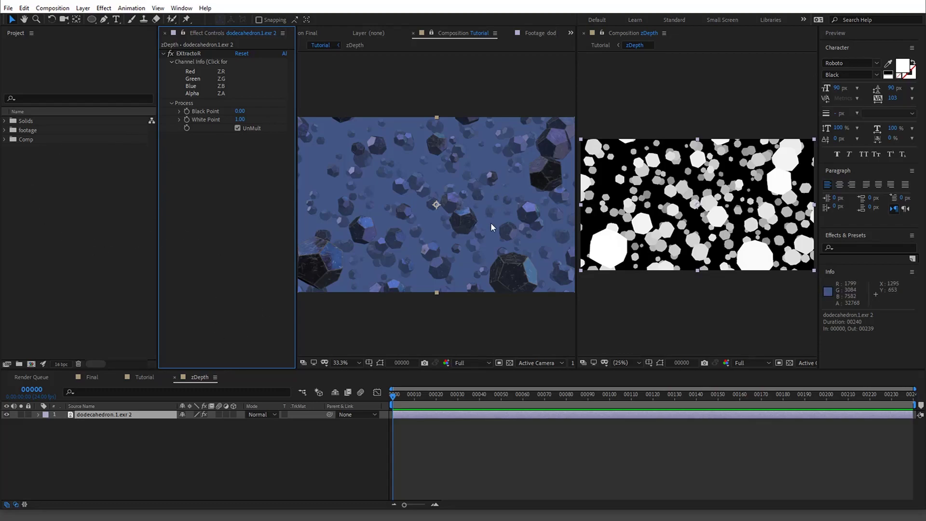
key(slash)
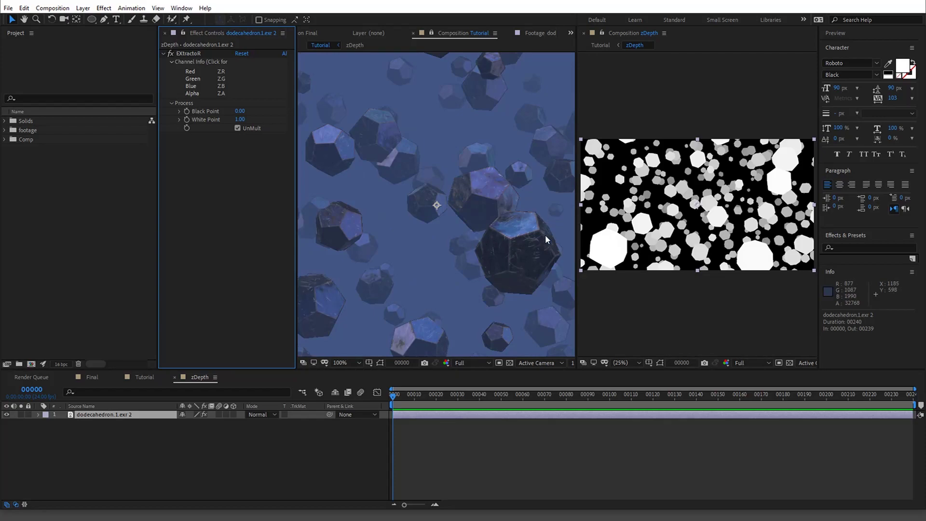
key(comma)
key(comma)
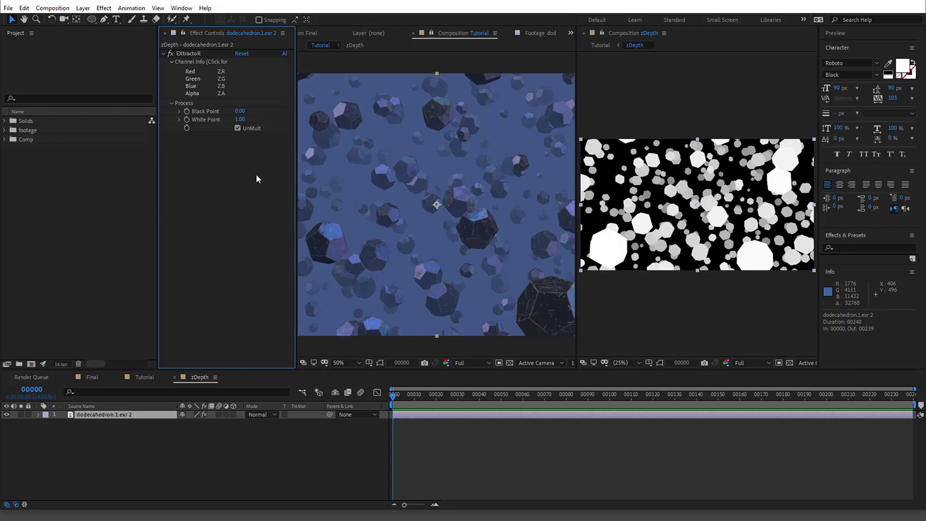
click(189, 54)
click(197, 182)
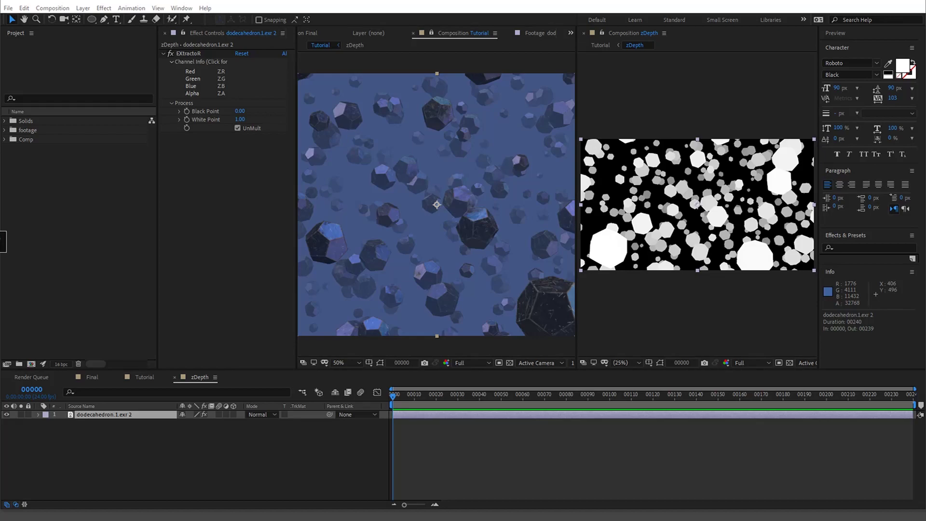
drag(404, 258, 397, 259)
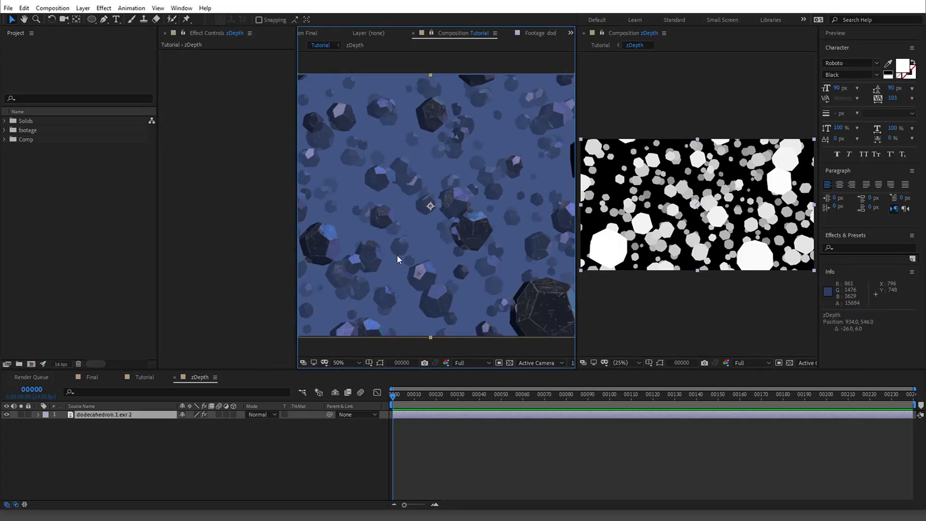
Undo the accidental layer move, apply Exposure, and paste it below EXtractoR inside the zDepth precomp.
key(ctrl+z)
key(ctrl+space)
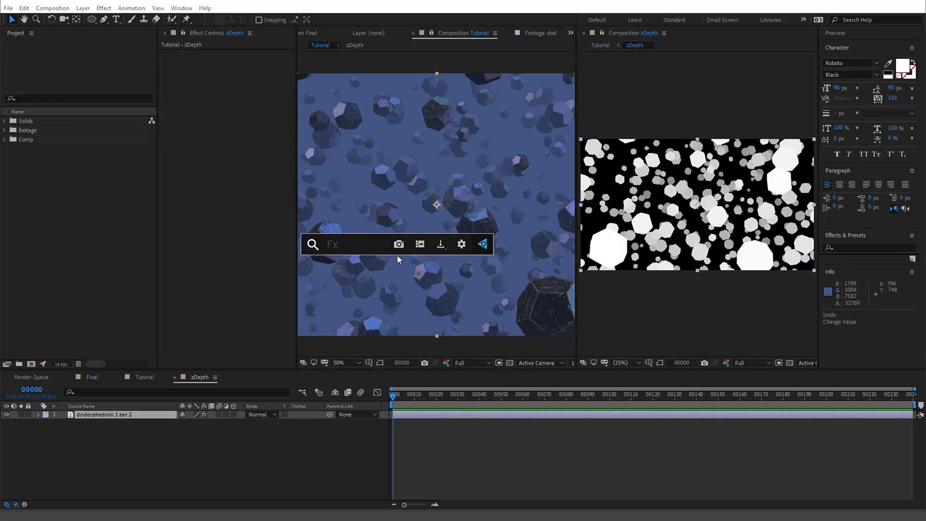
text(expos)
key(Down)
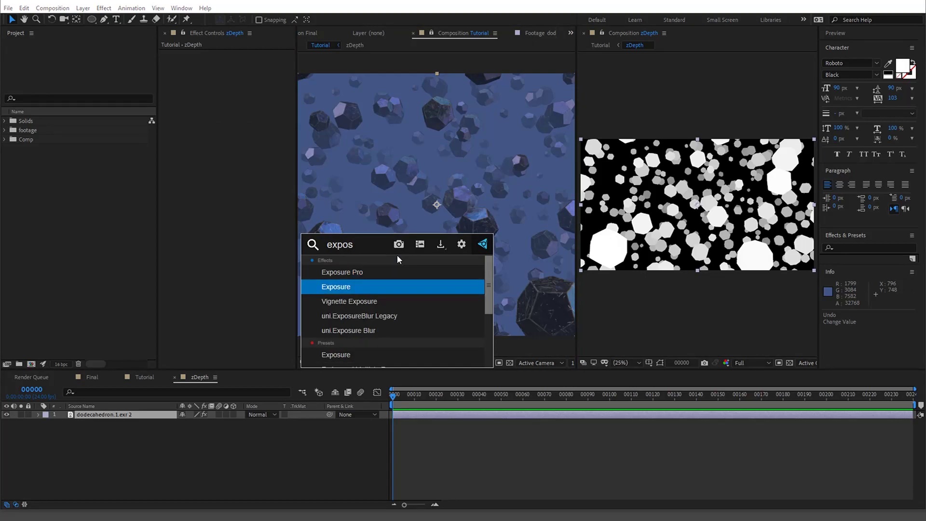
key(Return)
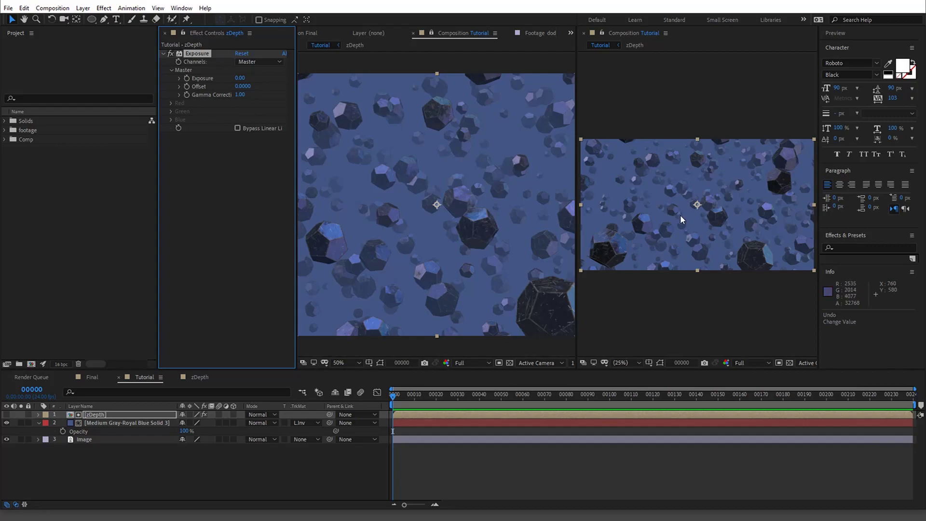
click(647, 83)
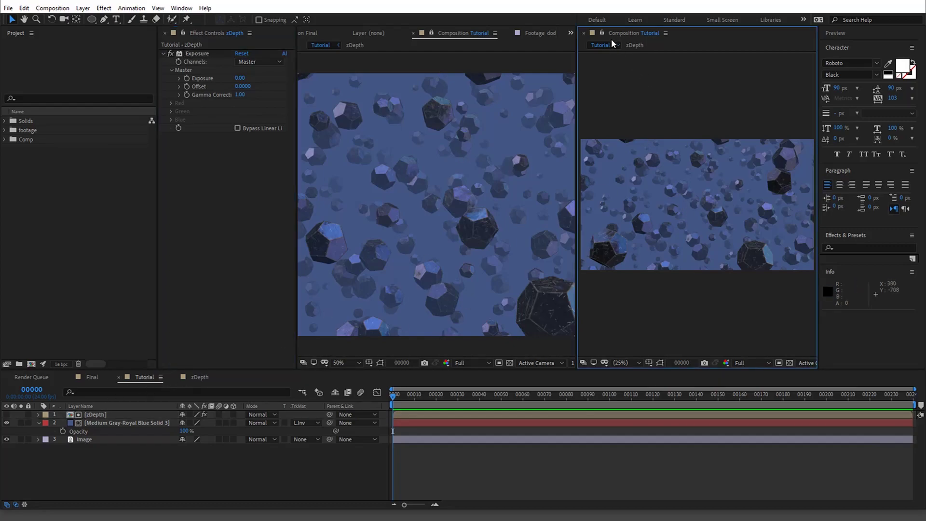
click(120, 414)
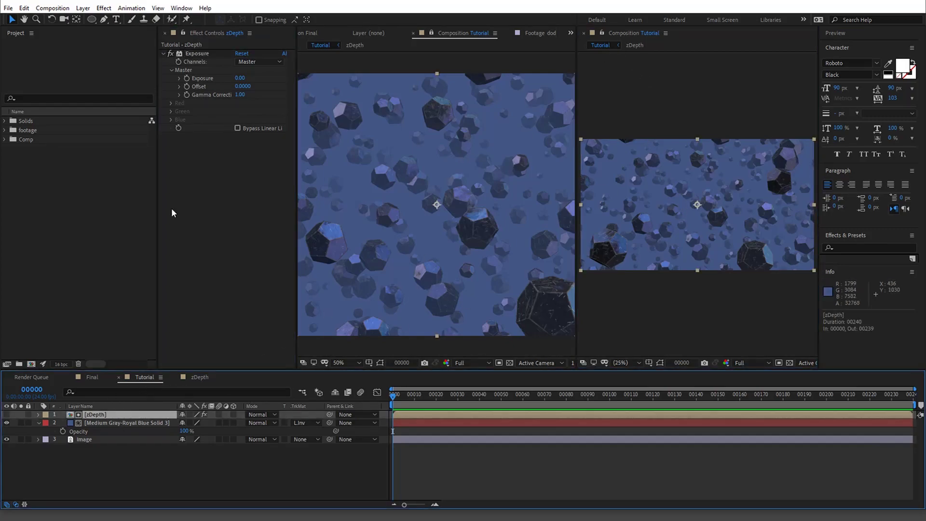
click(193, 55)
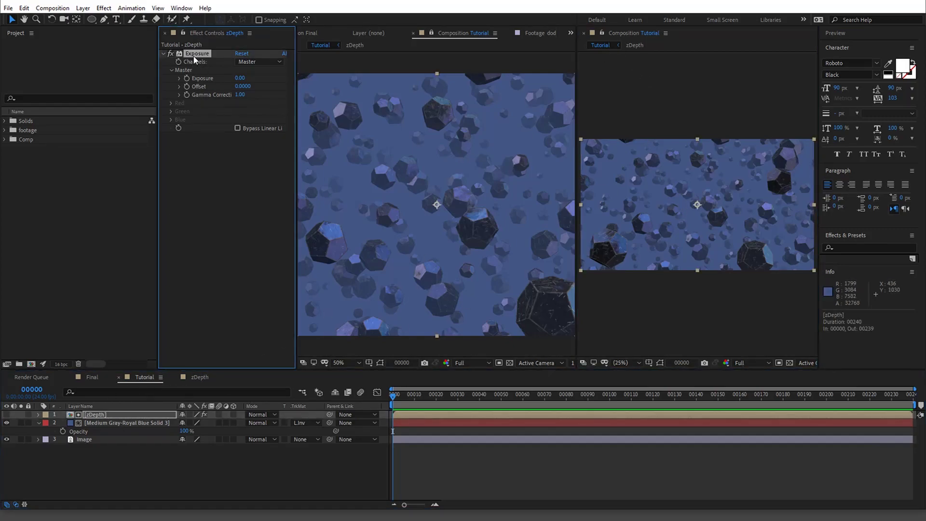
double_click(88, 416)
click(195, 278)
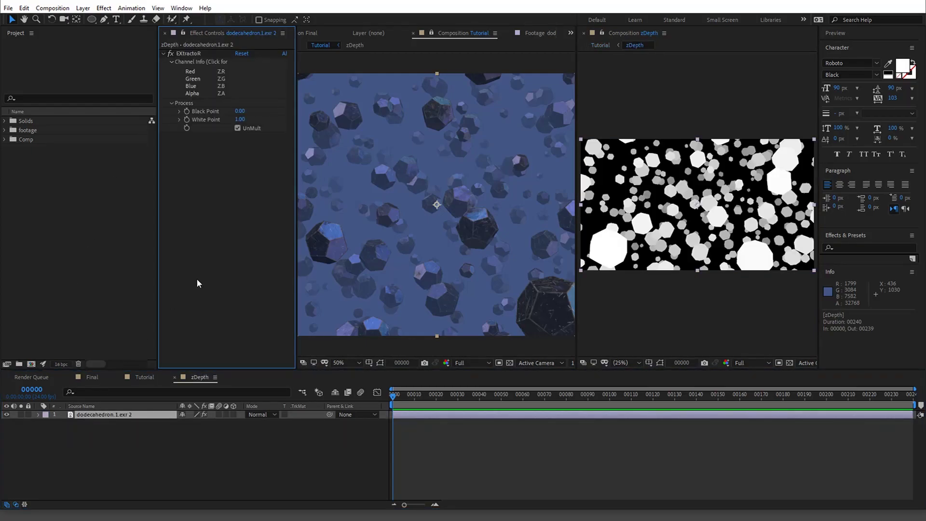
key(ctrl+v)
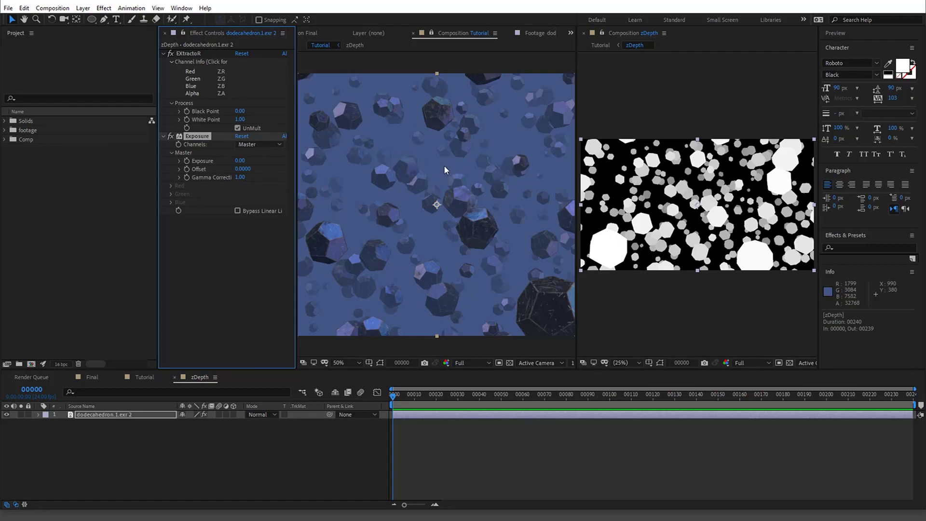
Test Exposure, Offset and Gamma values on the depth pass, then undo back to defaults.
drag(235, 161, 336, 157)
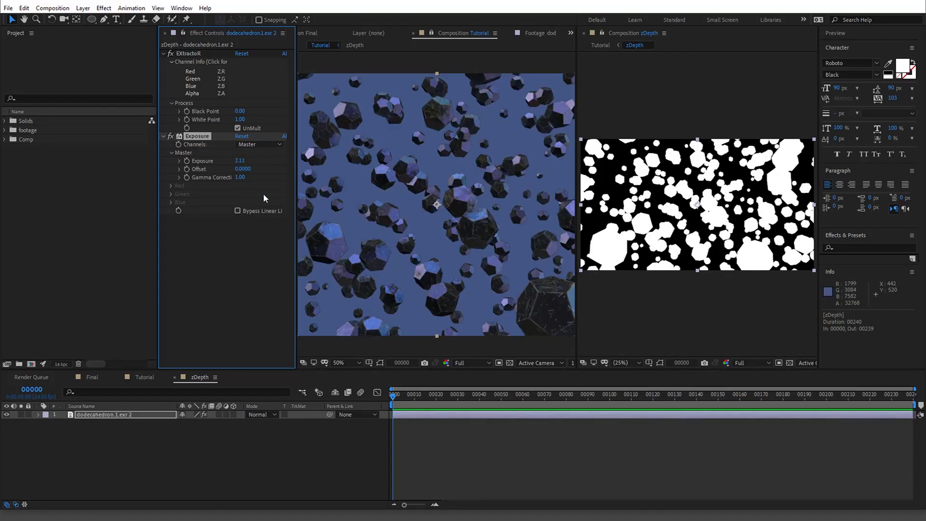
key(ctrl+z)
drag(240, 160, 132, 169)
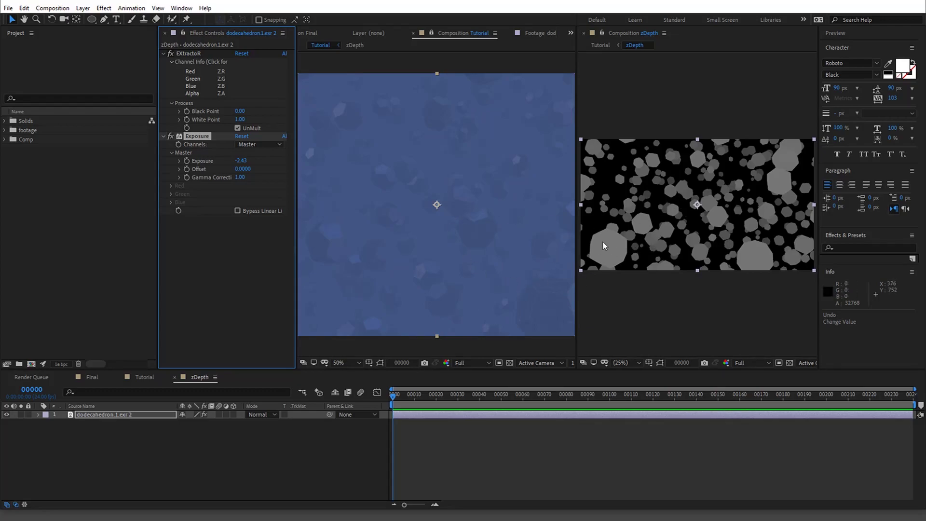
key(ctrl+z)
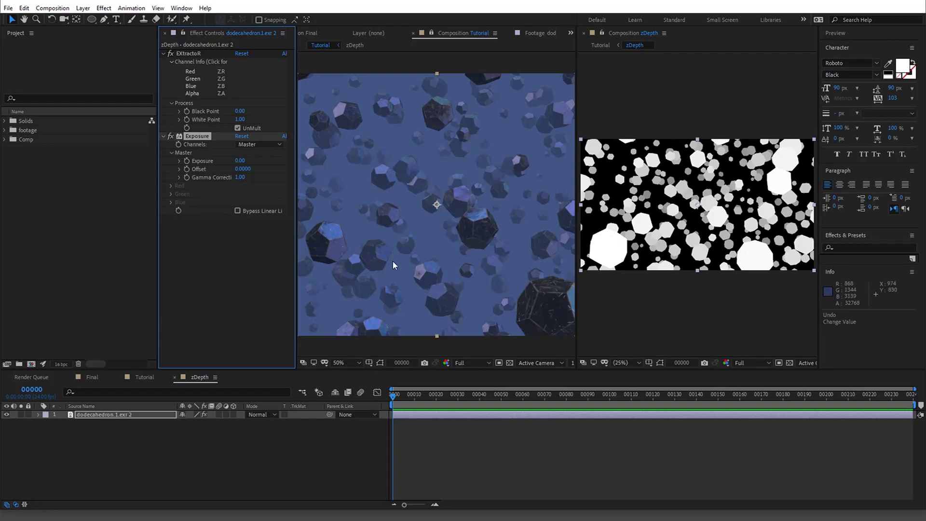
drag(243, 172, 283, 160)
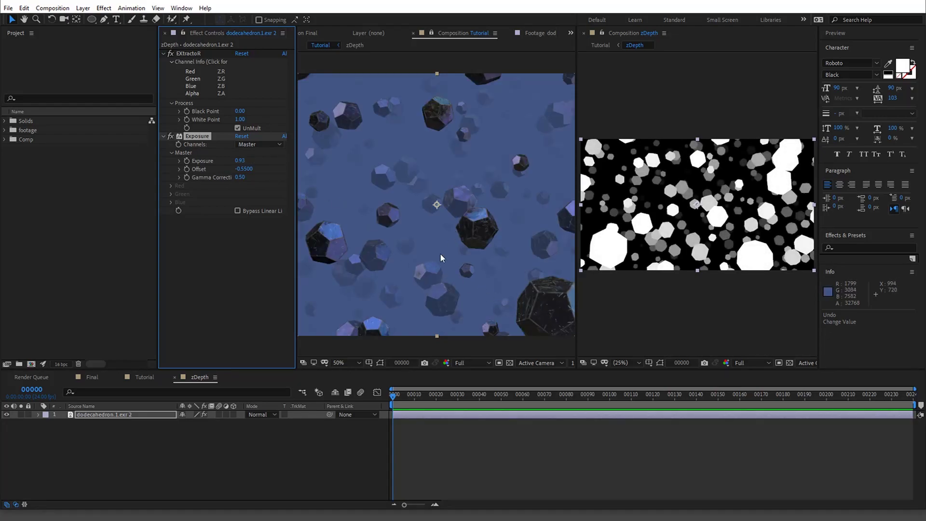
key(ctrl+z)
key(ctrl+z)
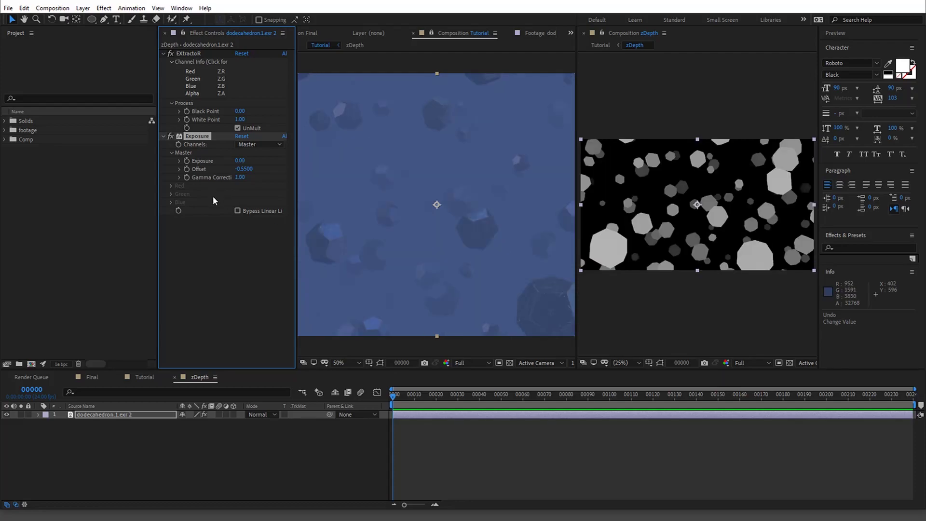
key(ctrl+z)
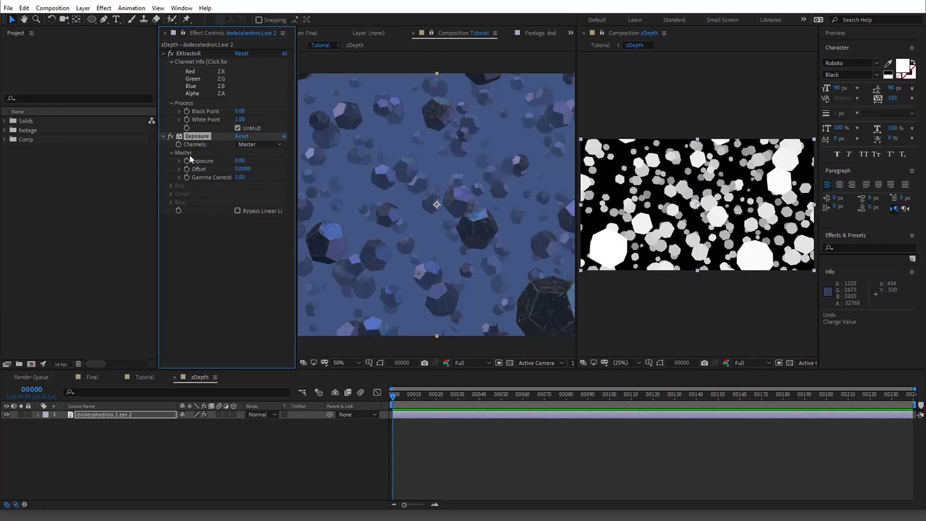
Apply Brightness & Contrast to the depth layer by searching 'brightne'.
click(227, 268)
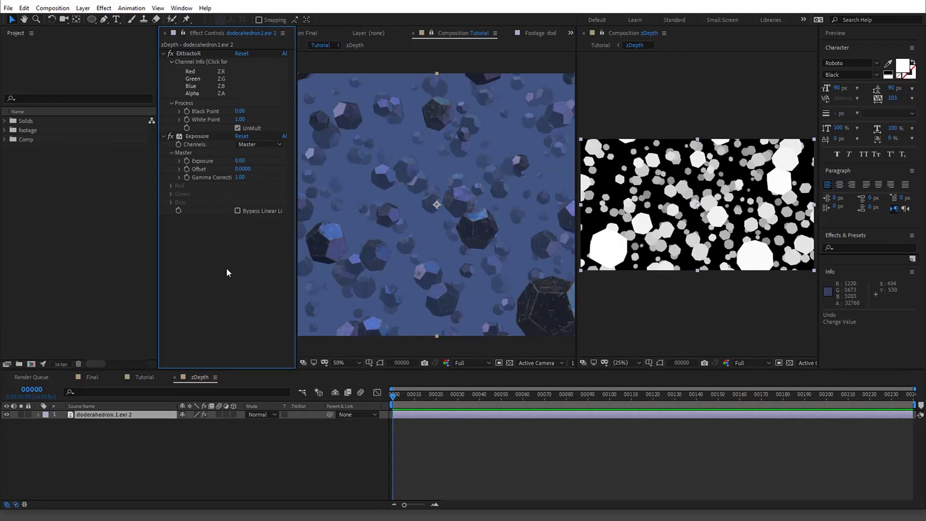
key(ctrl+space)
text(brightne)
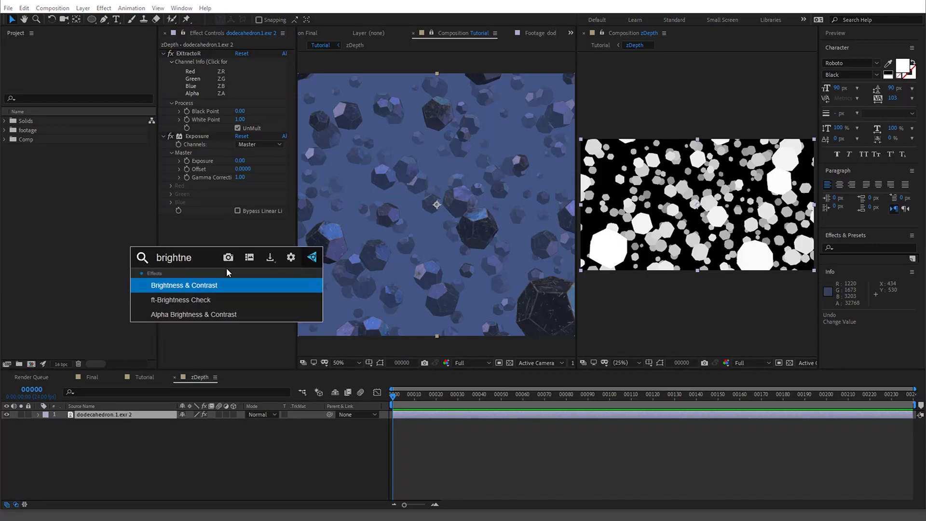
key(Return)
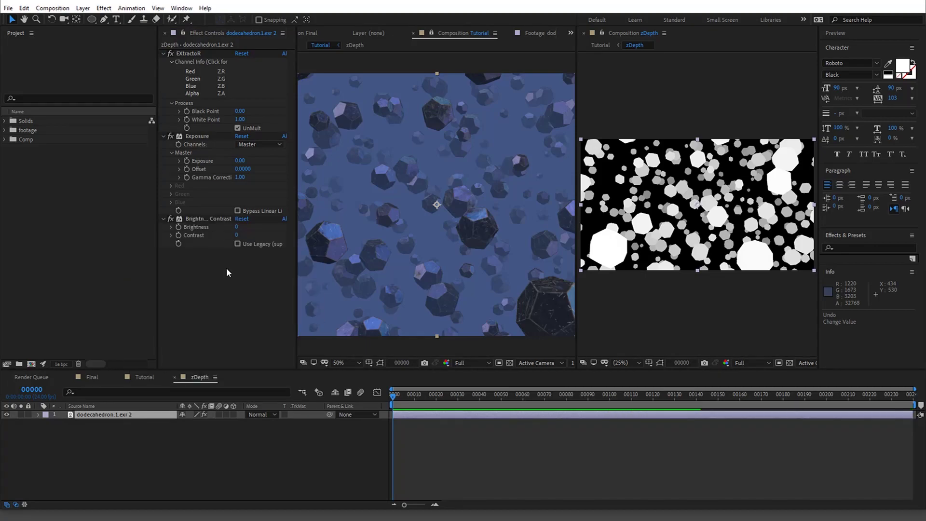
Set Exposure Offset to -0.7, Gamma Correction to 1.46 and Brightness to 7.
drag(243, 169, 223, 177)
click(244, 169)
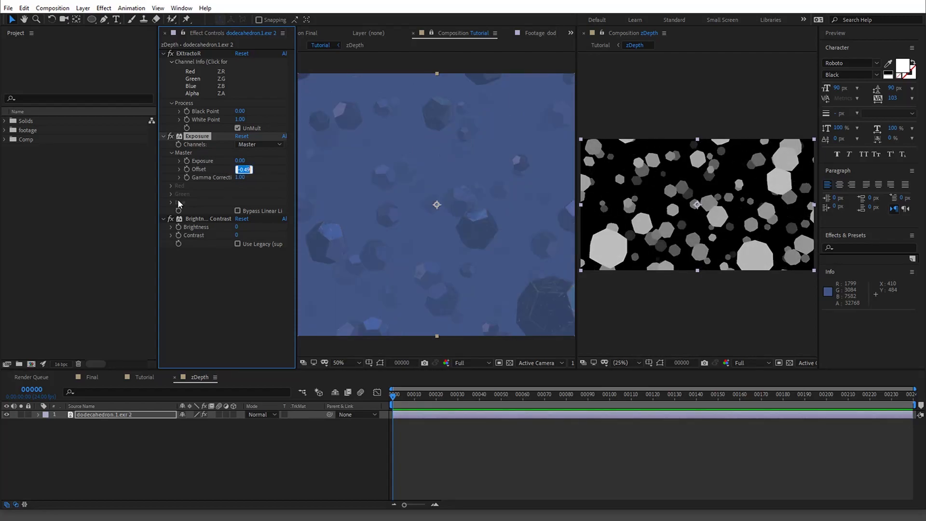
text(-0.7)
key(Return)
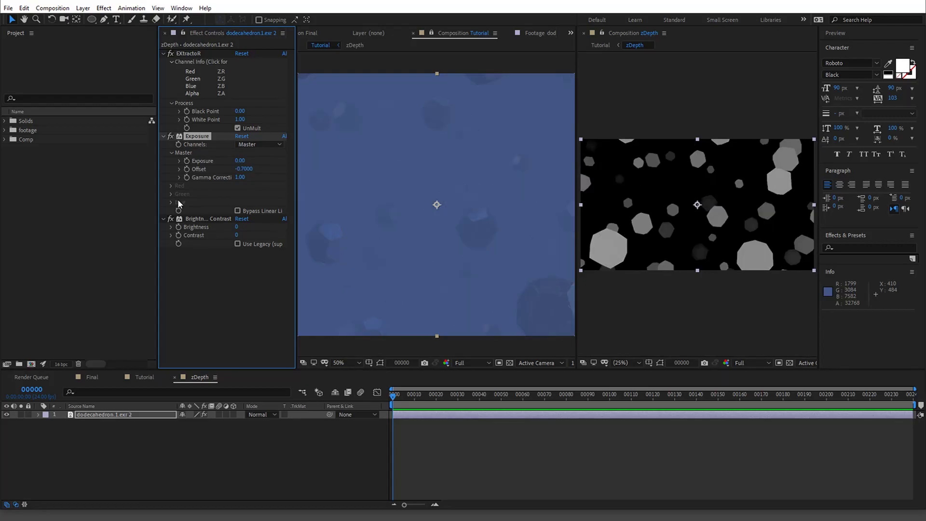
drag(236, 177, 263, 180)
scroll(737, 222, up, 4)
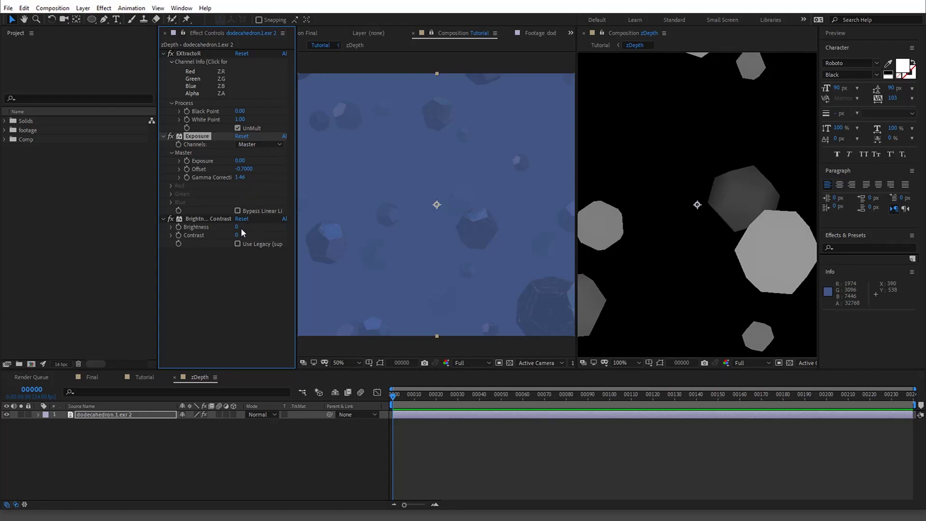
drag(237, 227, 240, 226)
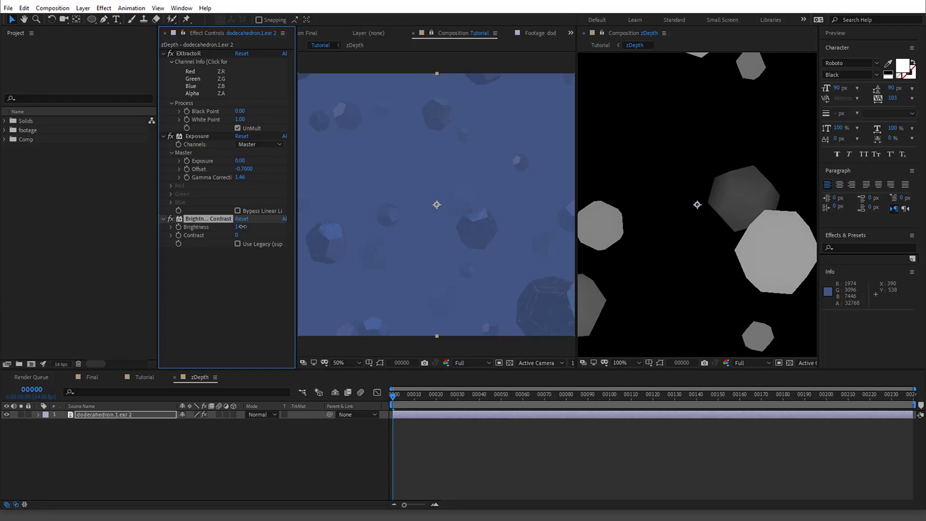
click(236, 226)
key(Return)
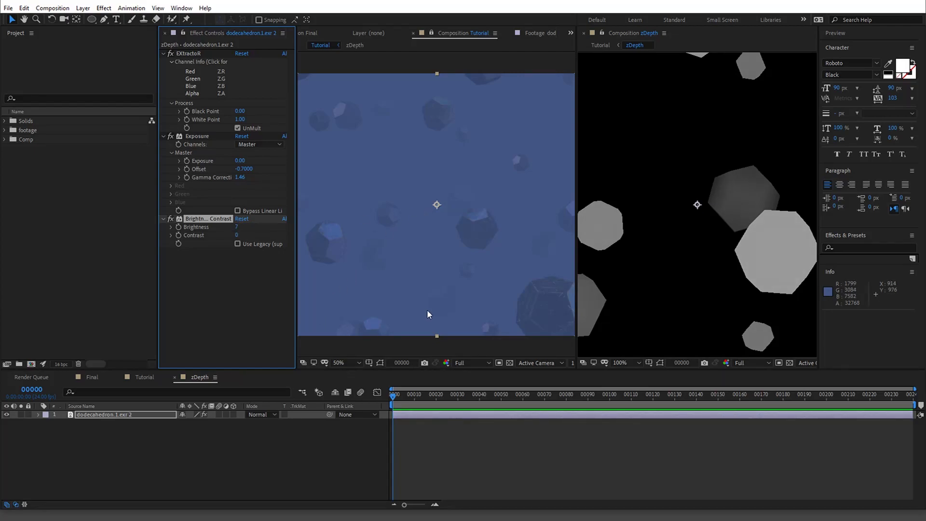
key(comma)
key(comma)
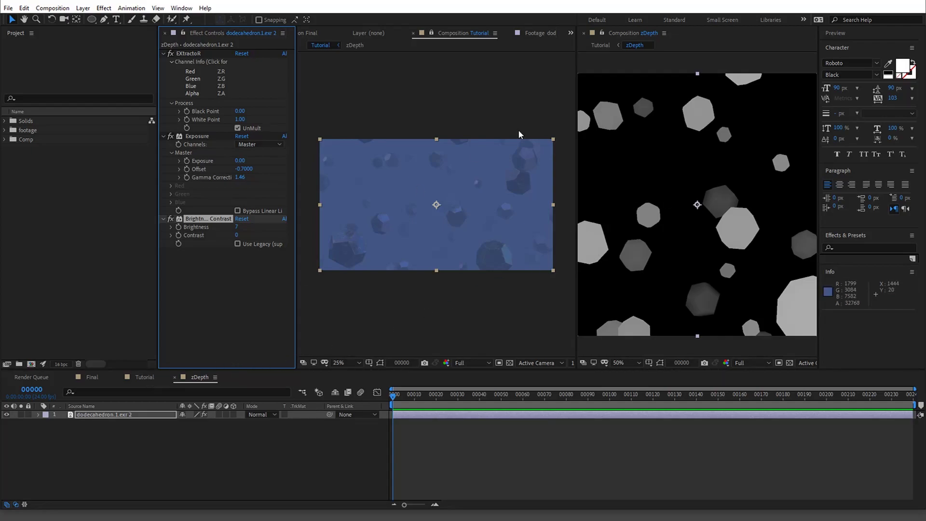
Close the zDepth viewer and bring Medium Gray-Royal Blue Solid 3 opacity down to 41% in Tutorial.
click(583, 34)
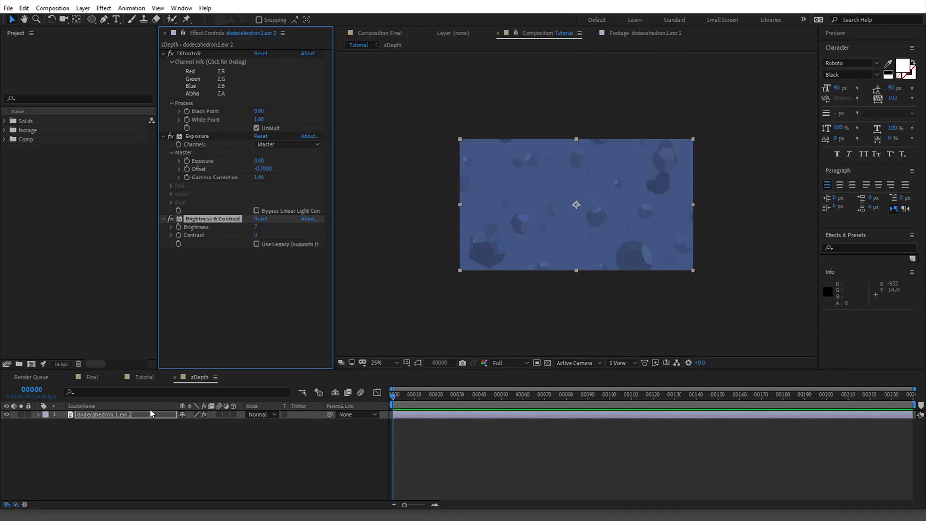
click(144, 377)
drag(182, 431, 172, 432)
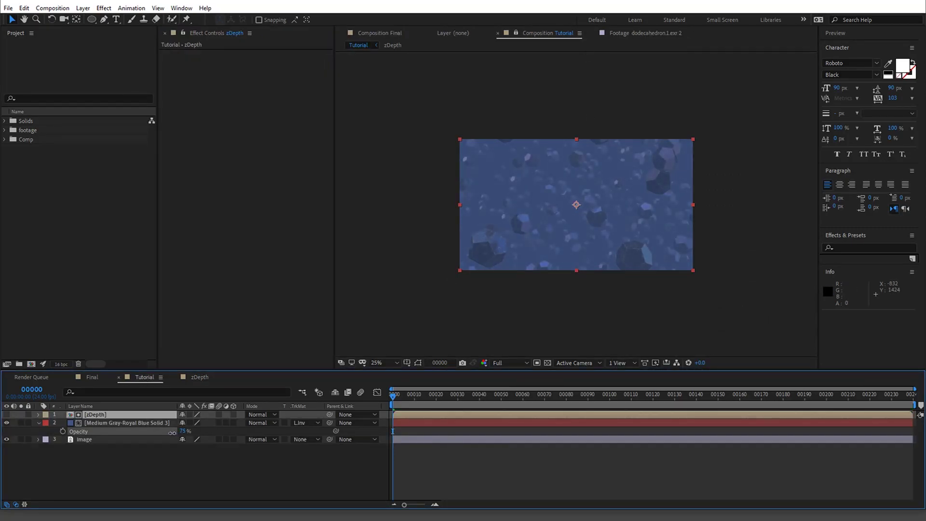
click(204, 422)
click(452, 332)
key(period)
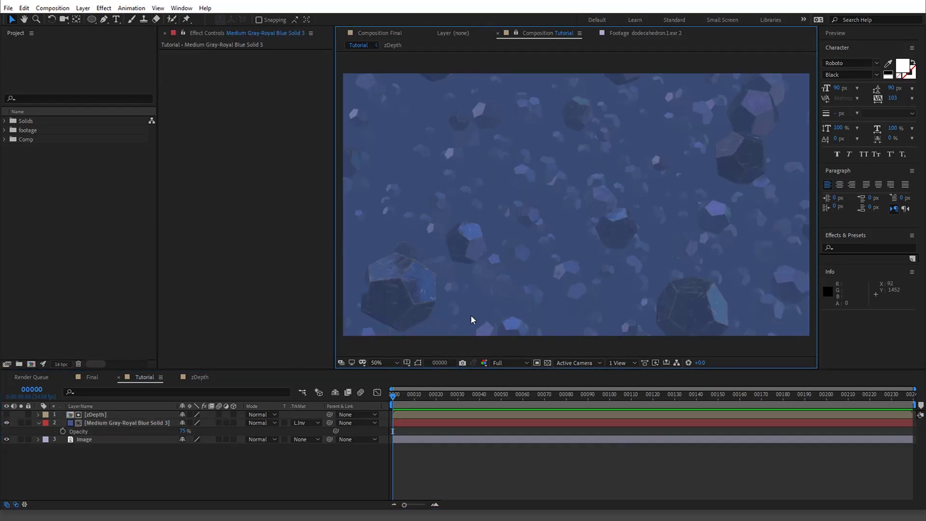
drag(184, 431, 177, 430)
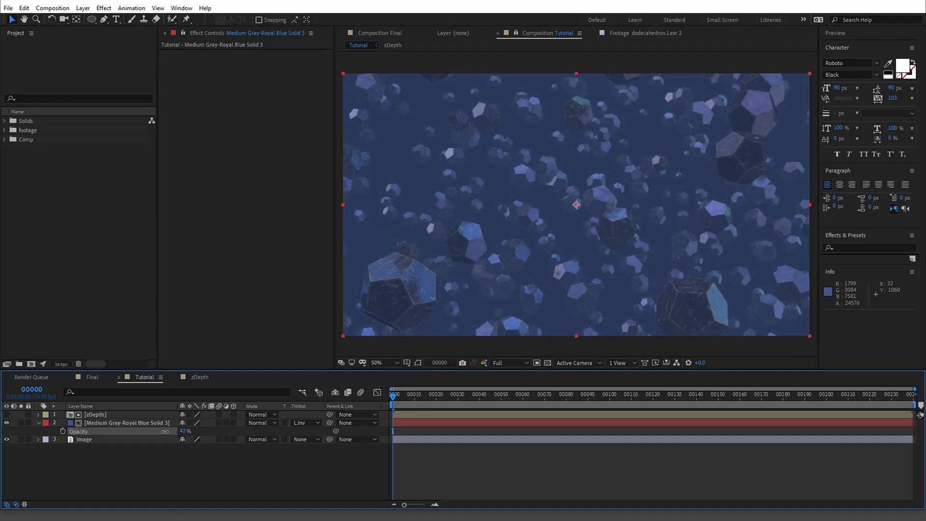
drag(177, 431, 175, 431)
key(comma)
key(period)
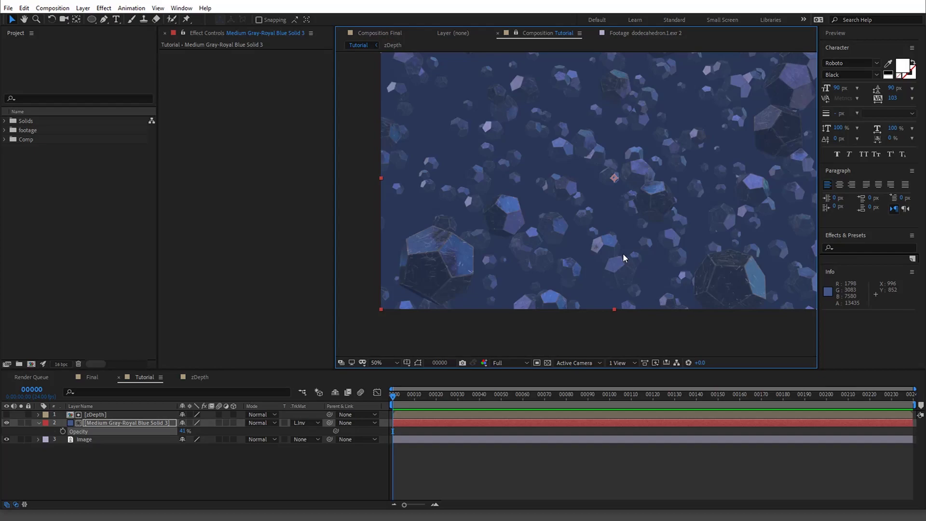
Add an adjustment layer above the top layer of Tutorial and rename it 'zdepth'.
click(142, 414)
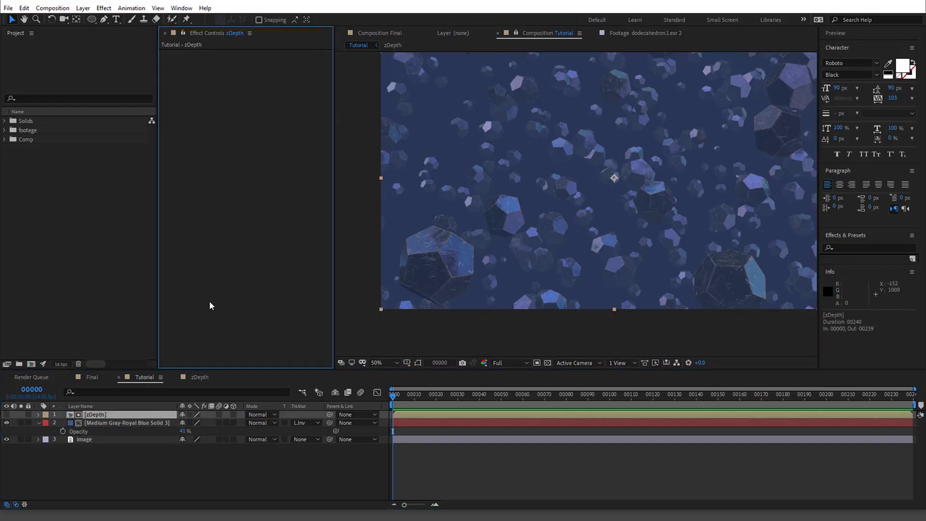
click(83, 8)
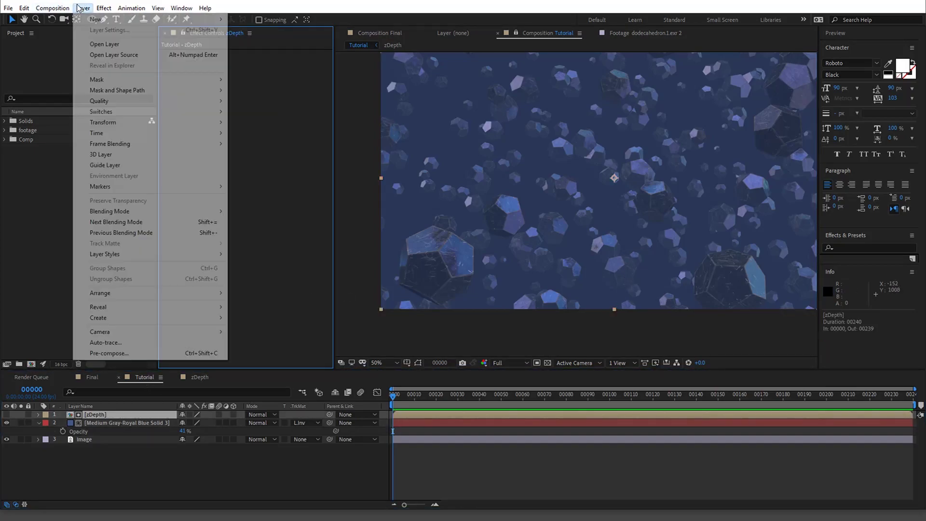
mouse_move(99, 19)
click(291, 85)
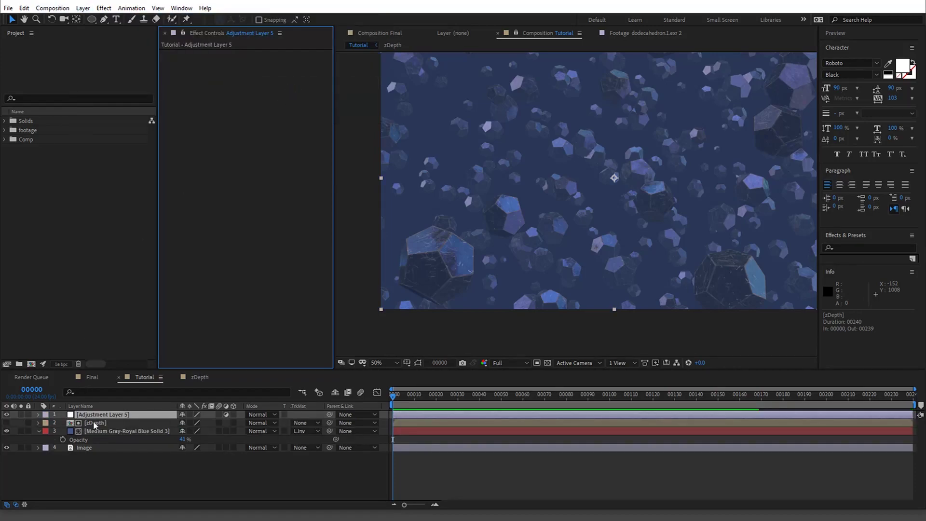
click(107, 414)
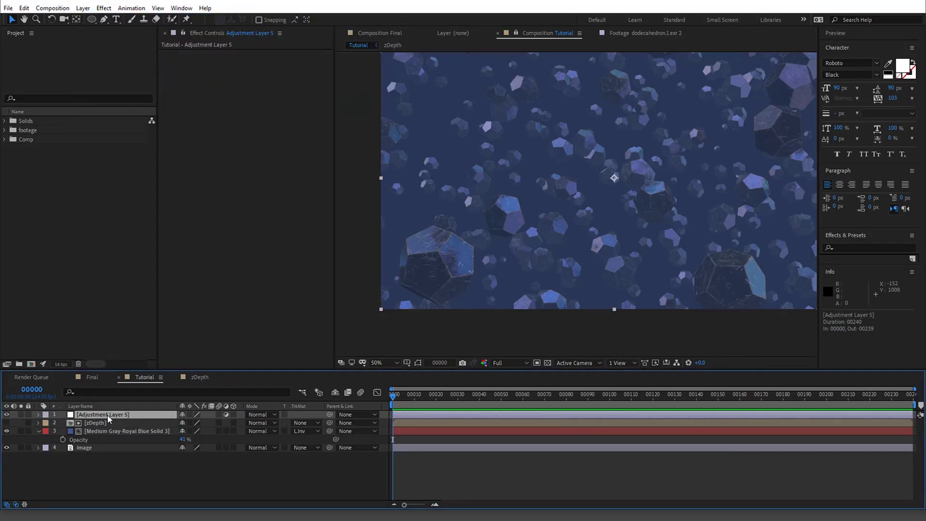
key(Return)
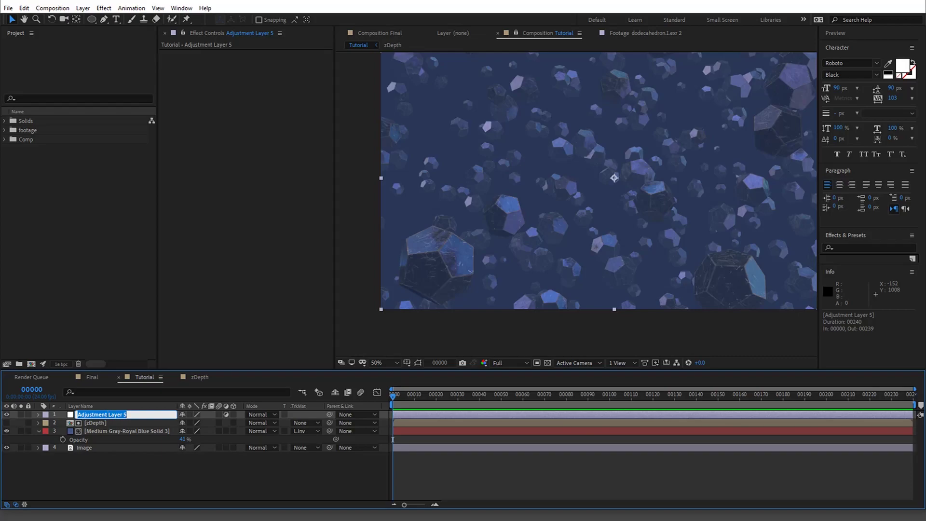
text(zdepth)
key(Return)
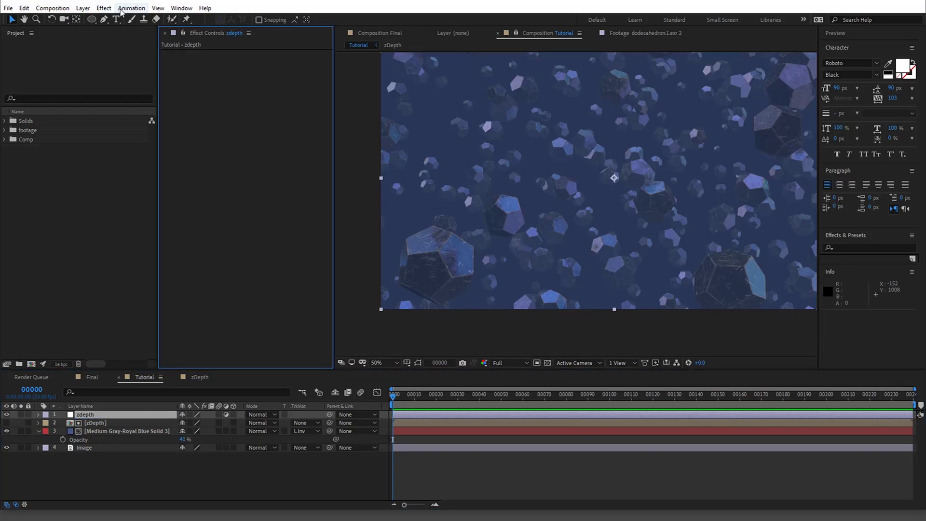
click(104, 9)
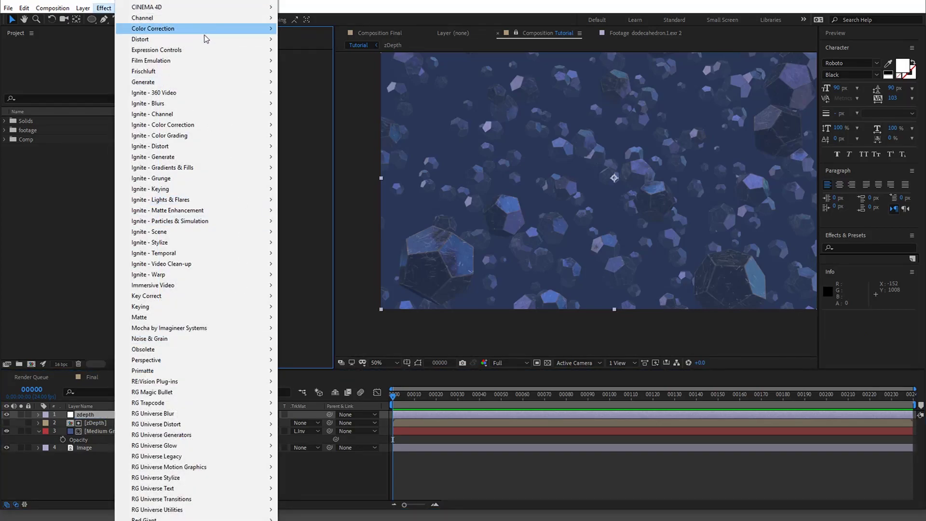
Apply FL Depth Of Field with 2. zDepth as the depth layer and radius 15.
mouse_move(214, 73)
click(302, 72)
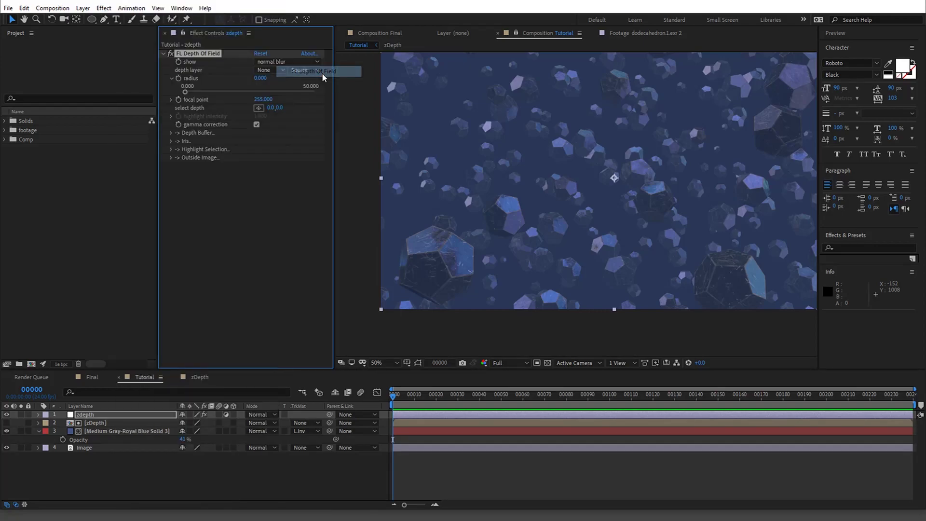
click(270, 70)
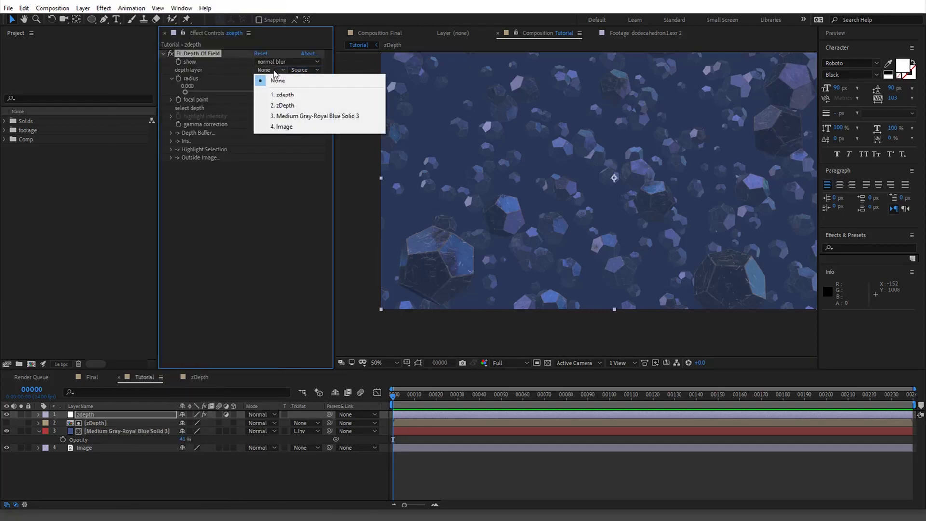
click(306, 105)
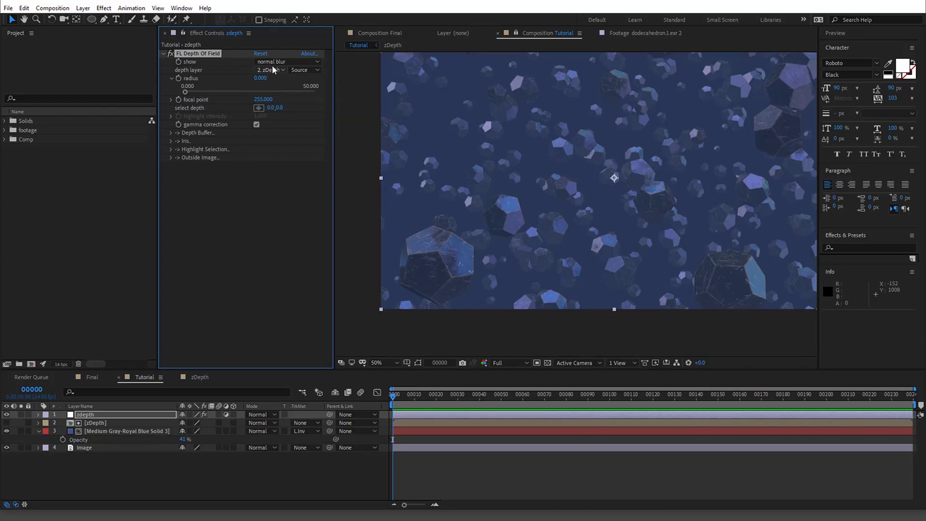
click(260, 78)
text(15)
key(Return)
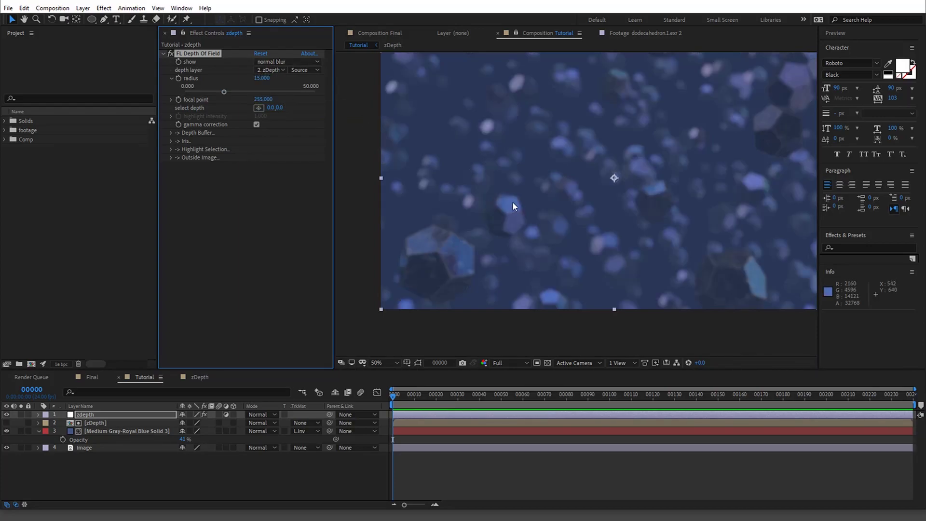
Pick the focus depth from a crystal right of centre, giving focal point 82.
click(258, 108)
click(653, 200)
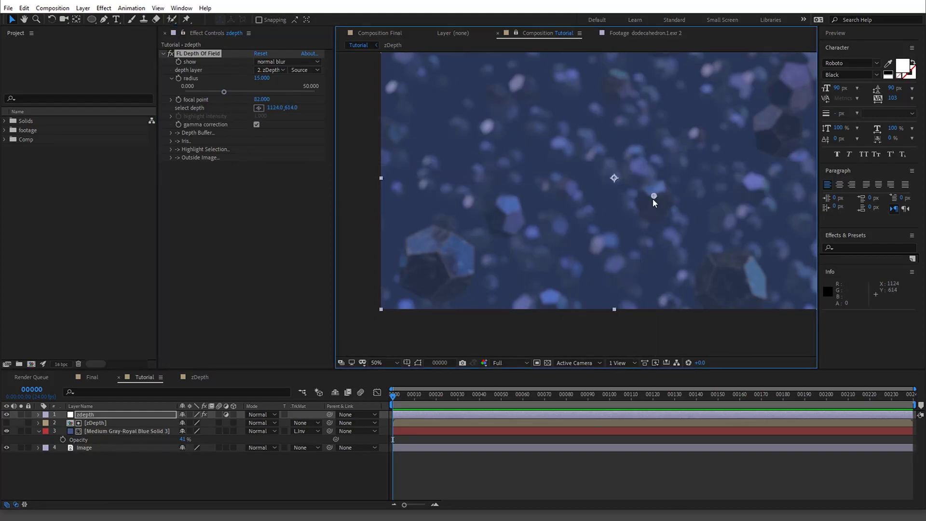
key(h)
drag(676, 224, 653, 252)
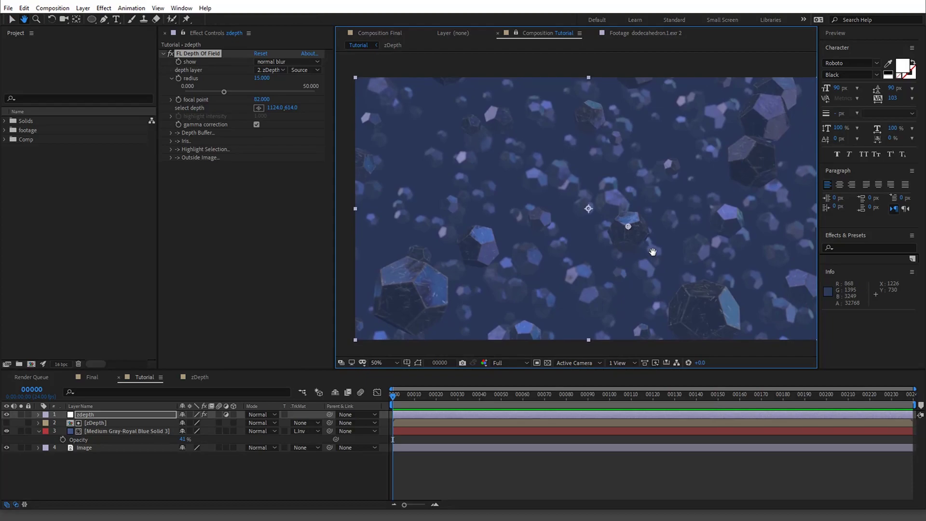
key(v)
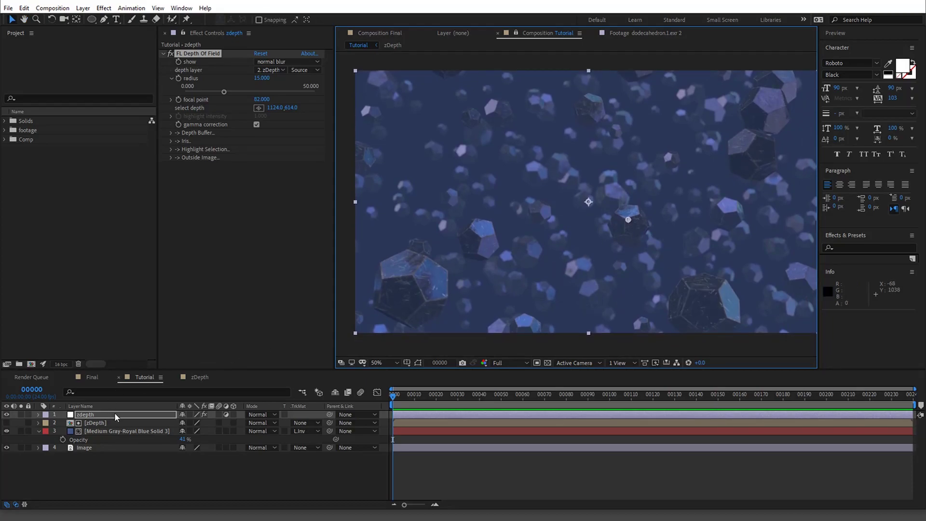
Hide the unblurred zDepth precomp and show the zdepth layer carrying the depth-of-field blur.
click(6, 414)
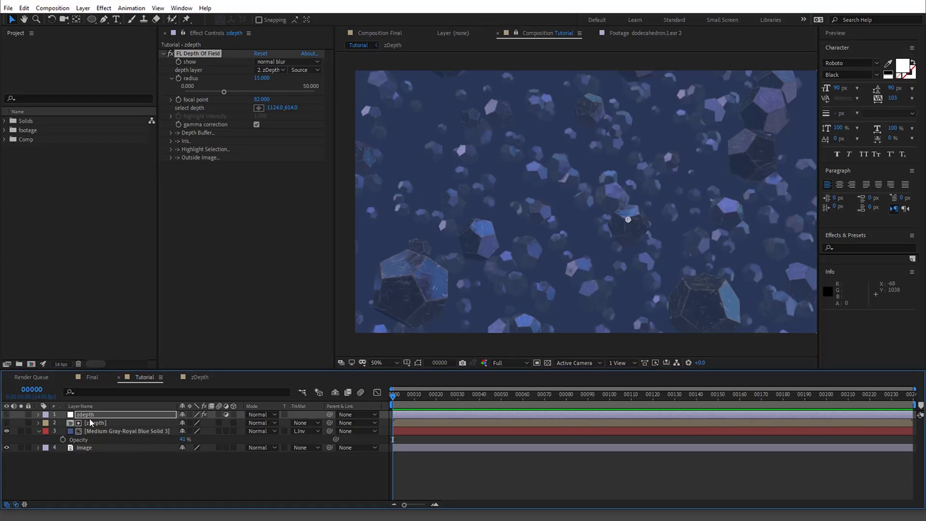
click(90, 421)
click(7, 423)
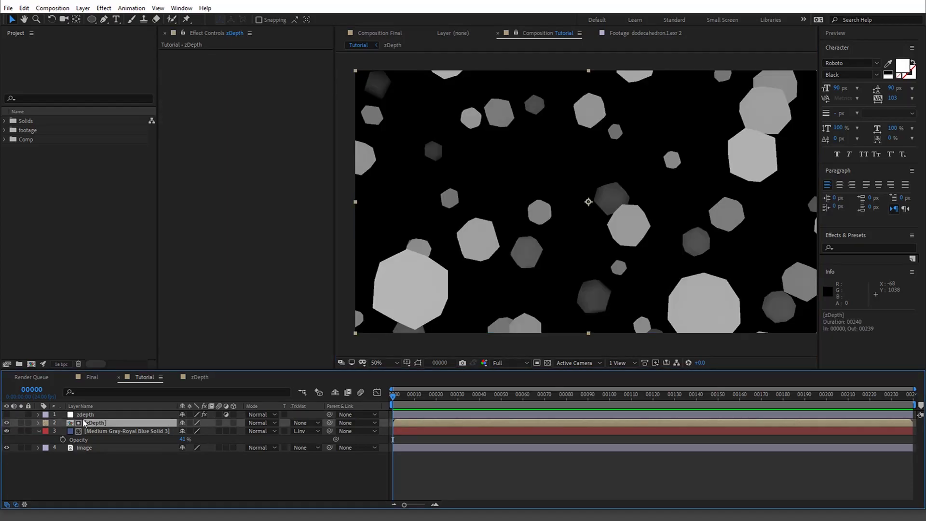
click(7, 414)
click(7, 422)
click(7, 414)
click(86, 414)
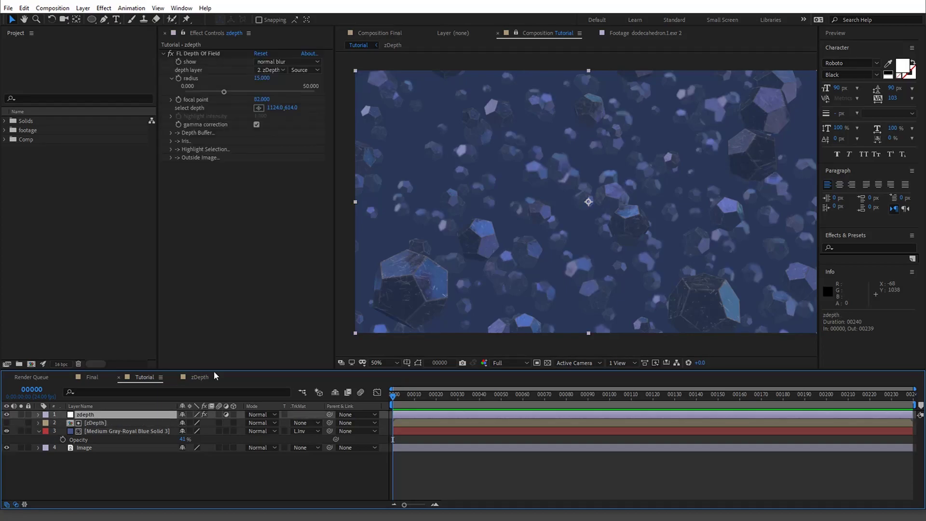
drag(664, 241, 660, 245)
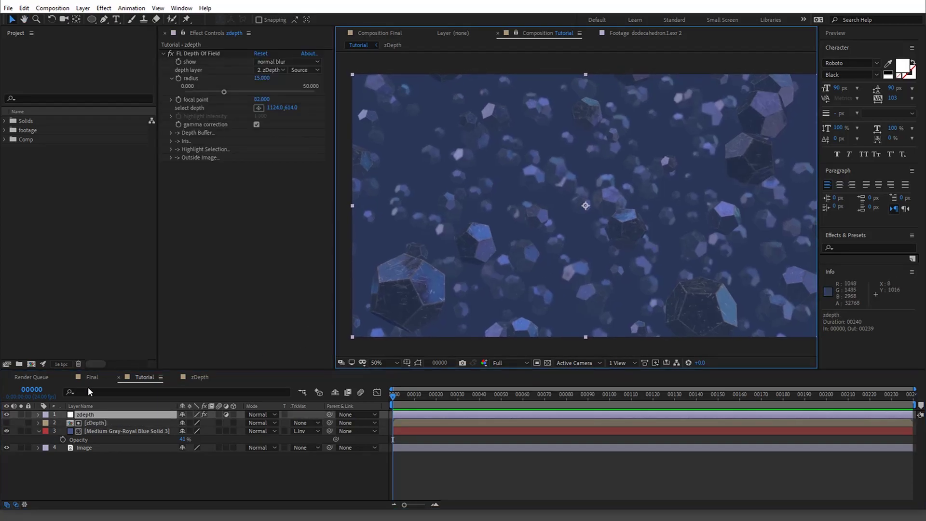
Toggle the blue fog solid off and back on, then ease its opacity down to 40%.
click(7, 430)
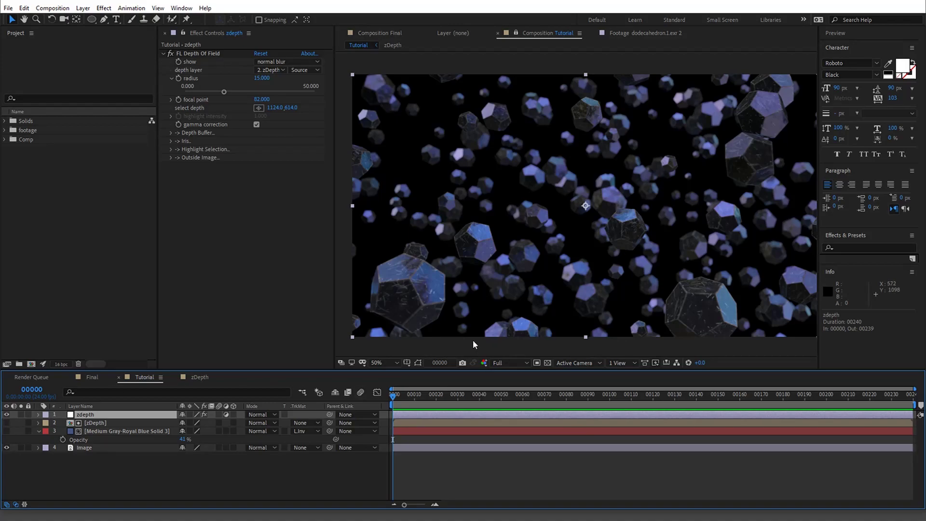
click(7, 422)
click(7, 422)
click(7, 430)
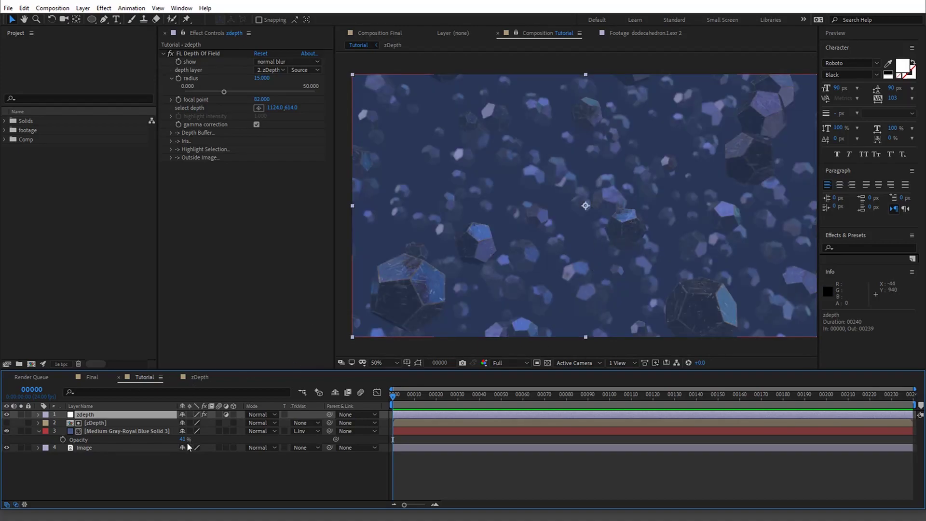
mouse_move(183, 440)
mouse_down()
mouse_move(175, 441)
mouse_move(184, 440)
mouse_up()
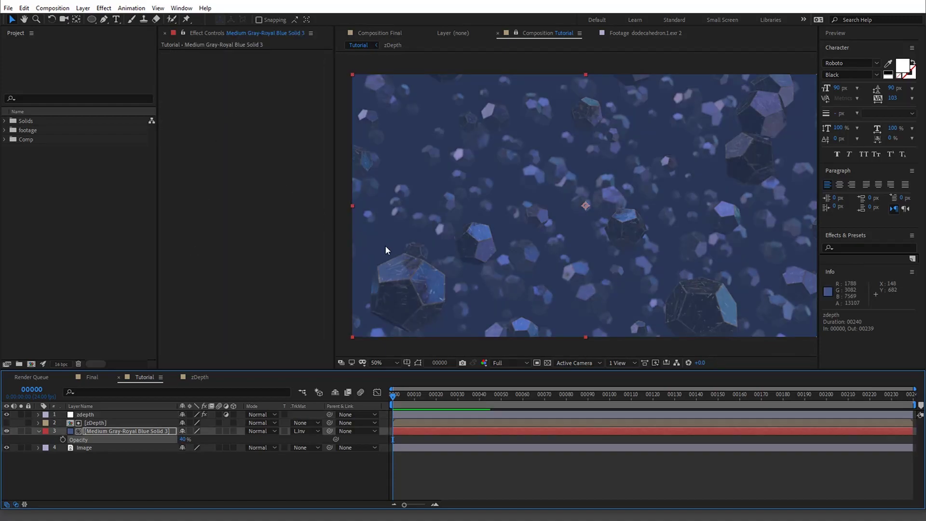
Raise the zdepth layer's FL Depth Of Field radius to 38.202 and re-pick the focus depth at 1124.0, 628.0.
click(106, 422)
click(109, 416)
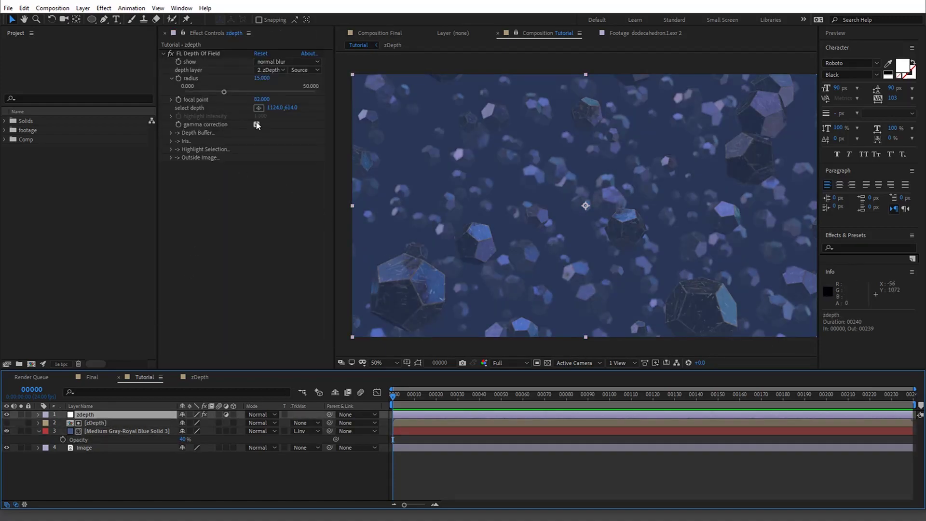
click(254, 93)
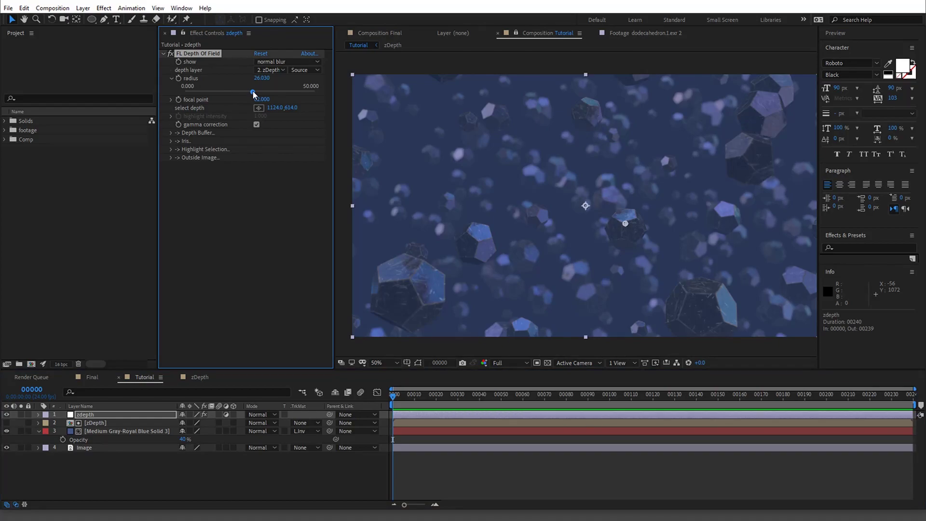
drag(253, 93, 285, 92)
drag(627, 224, 626, 229)
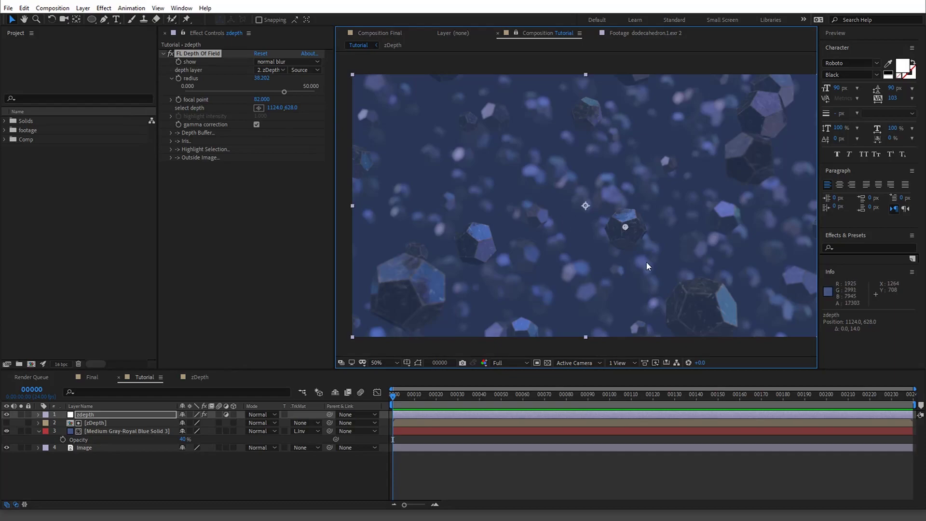
Set the FL Depth Of Field iris to 5 facets with rounded facets at 0.
click(171, 141)
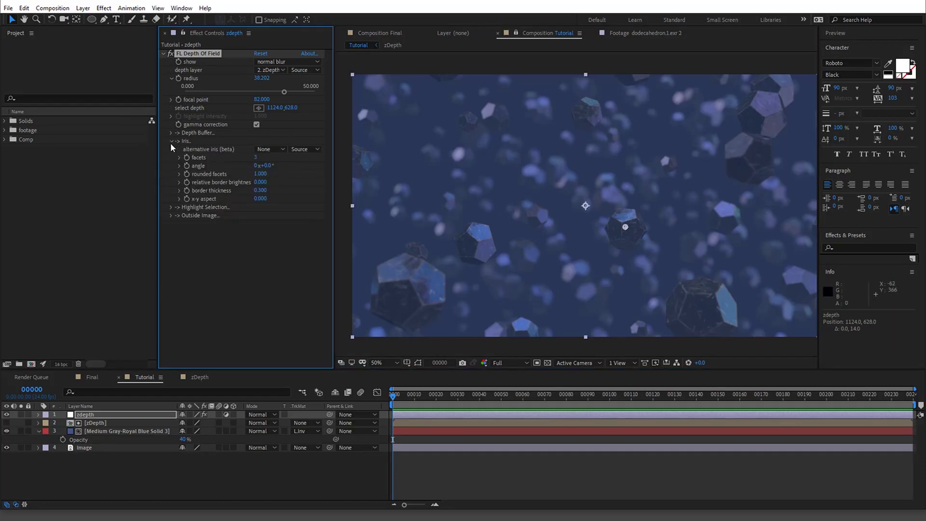
click(255, 157)
text(5)
key(Return)
drag(265, 180, 74, 177)
Zoom into a crystal at 200% to check the bokeh, then zoom back out to the full comp.
scroll(684, 235, up, 2)
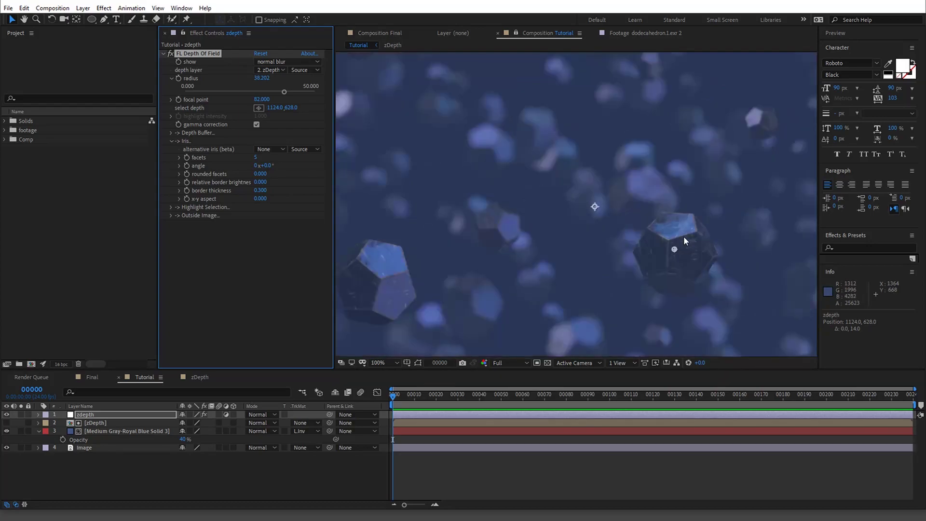
drag(732, 219, 610, 157)
key(v)
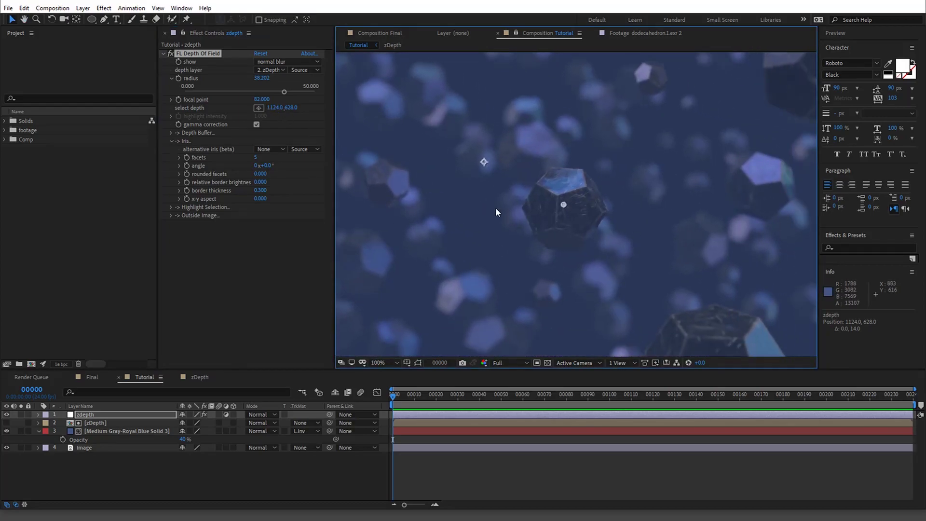
key(period)
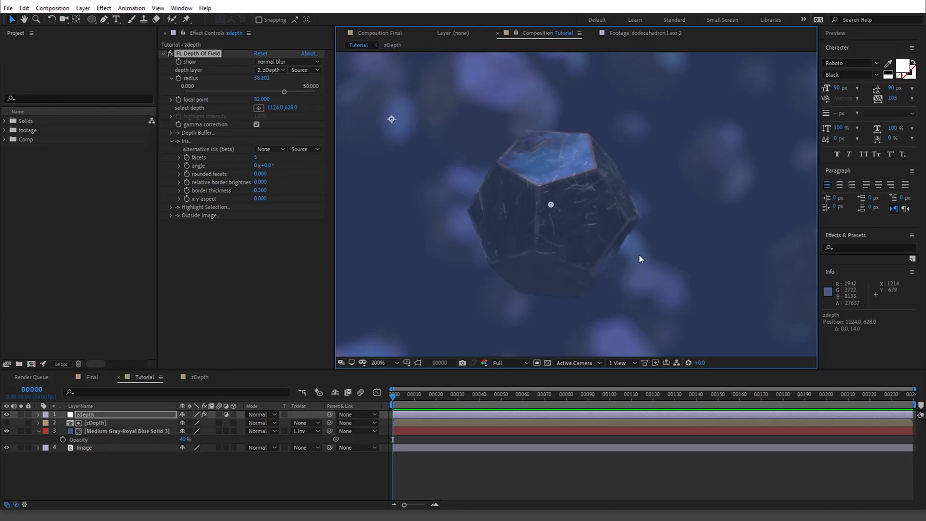
key(comma)
key(comma)
scroll(505, 155, down, 1)
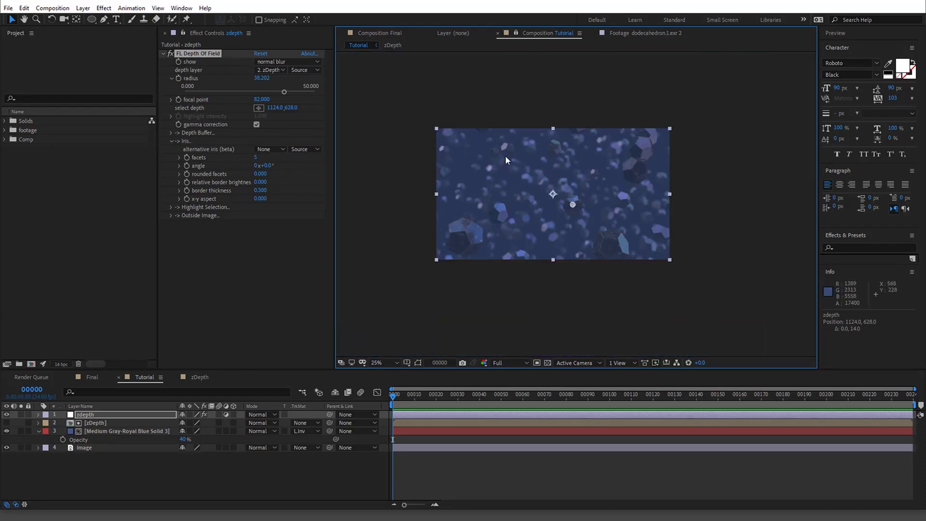
scroll(513, 158, up, 1)
drag(513, 158, 557, 196)
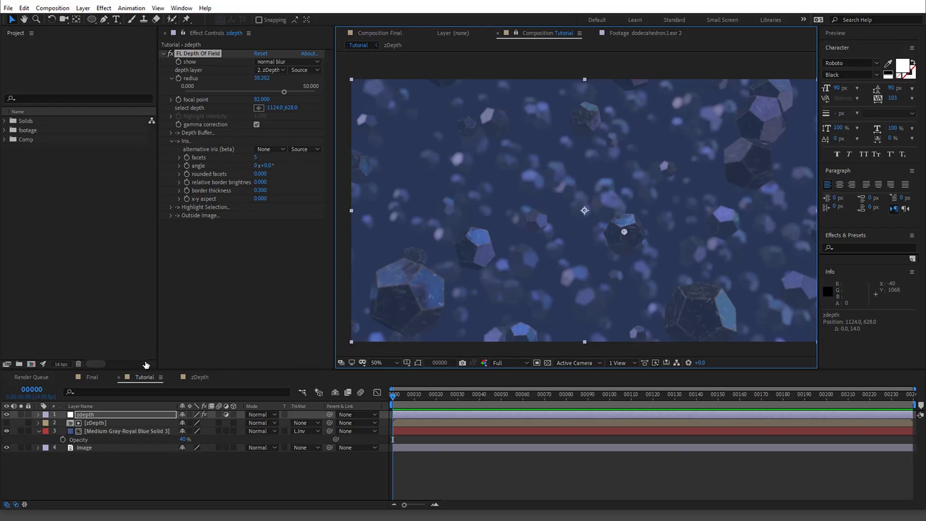
Open the Final composition and inspect the effects on Pre-comp 1, the grain layer and the adjustment layer.
click(91, 377)
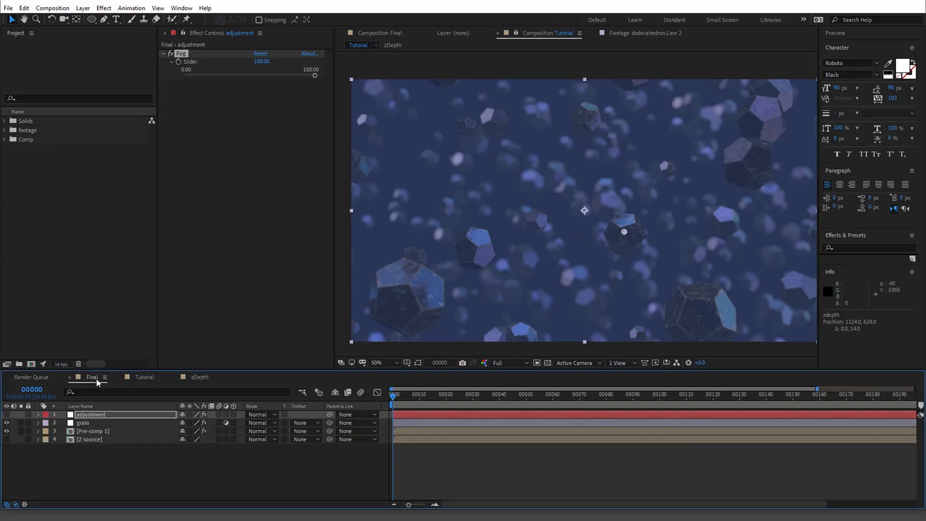
click(510, 88)
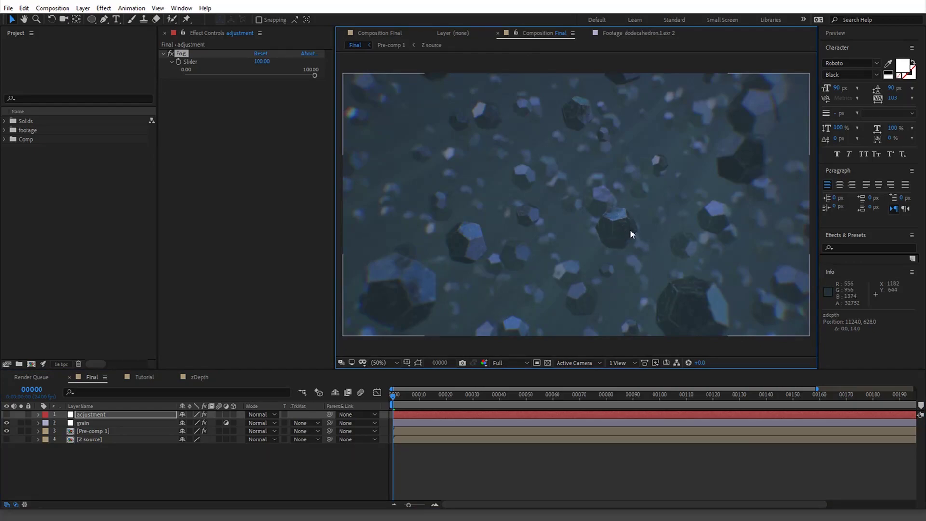
click(132, 429)
click(132, 423)
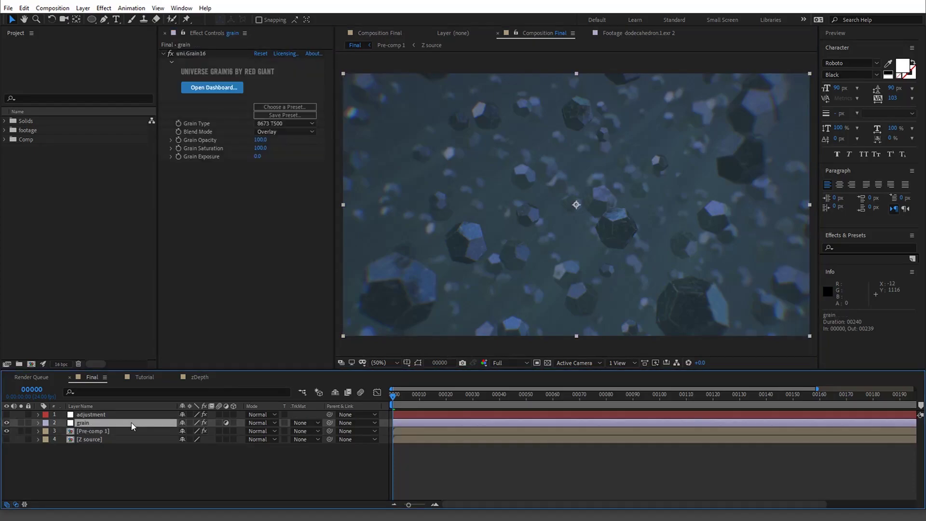
click(134, 432)
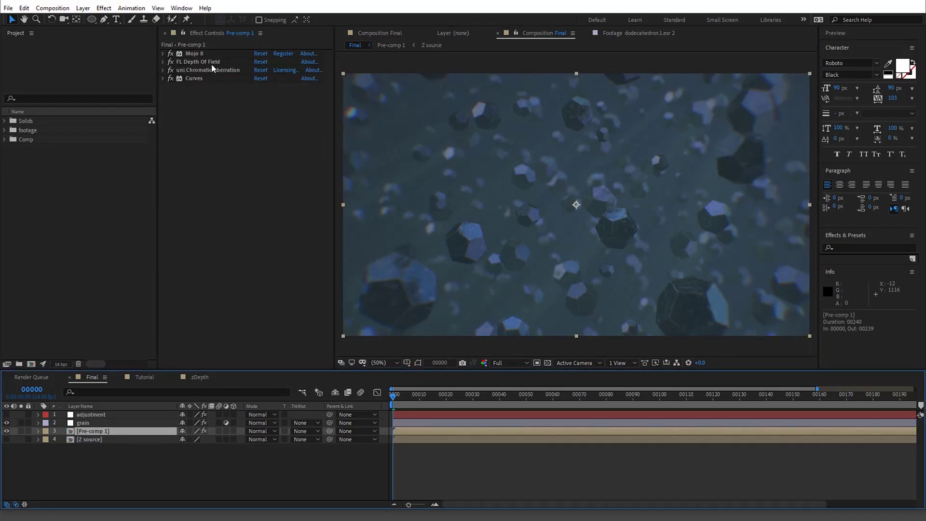
click(108, 413)
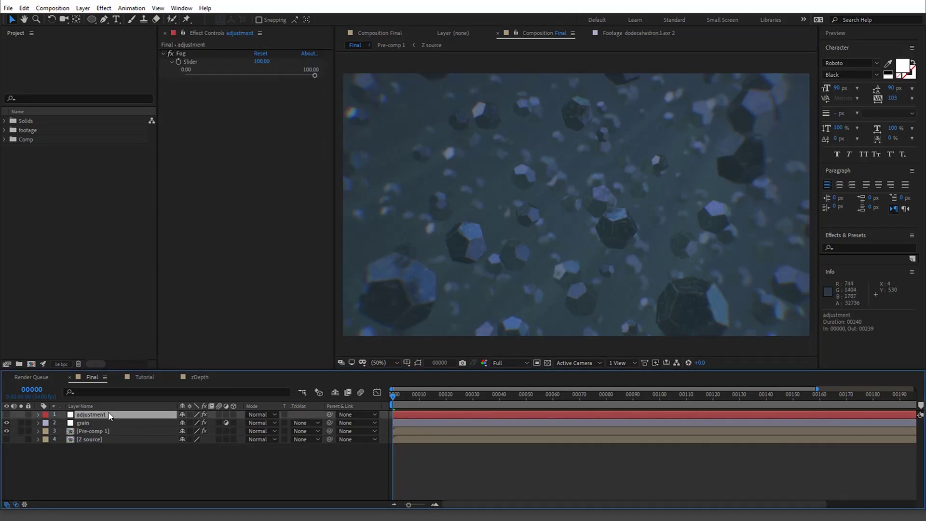
click(85, 422)
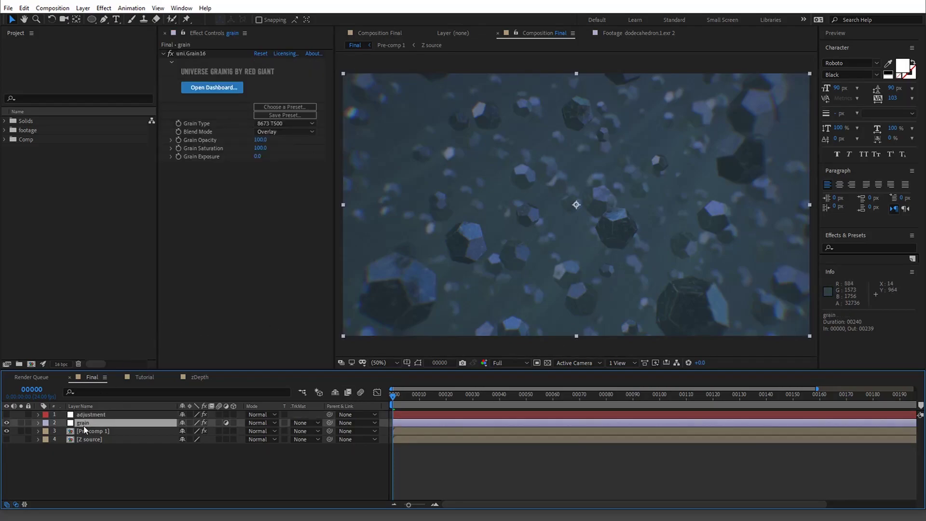
click(87, 432)
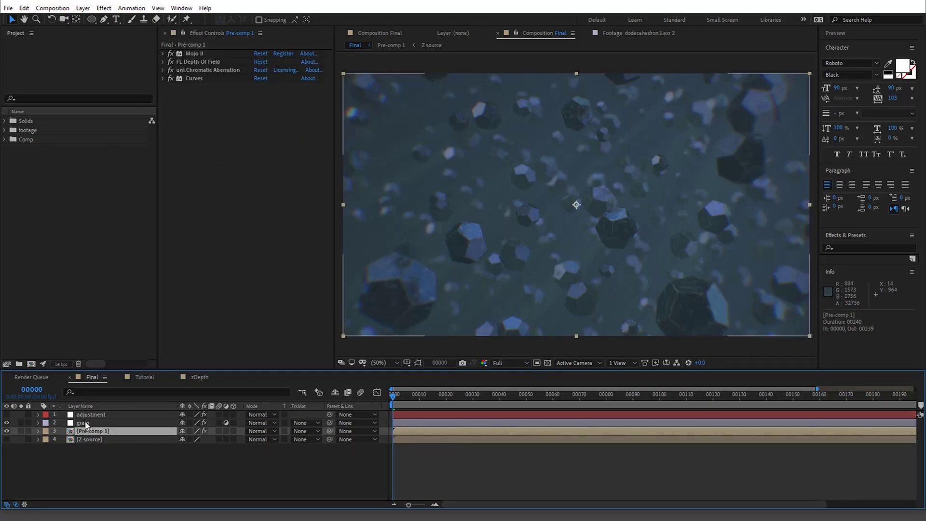
click(85, 422)
click(114, 415)
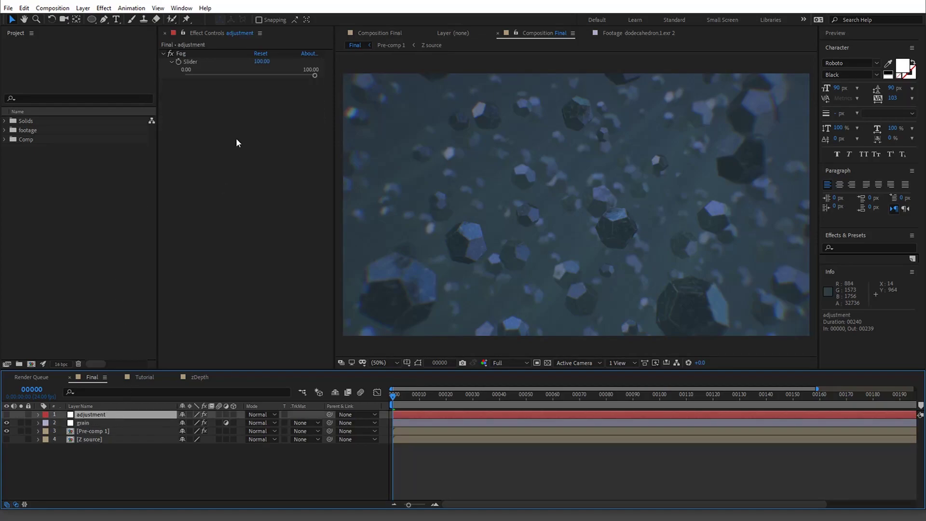
Set the adjustment layer's Fog slider to 0 to compare, then restore it to 100.
click(262, 62)
text(0)
key(Return)
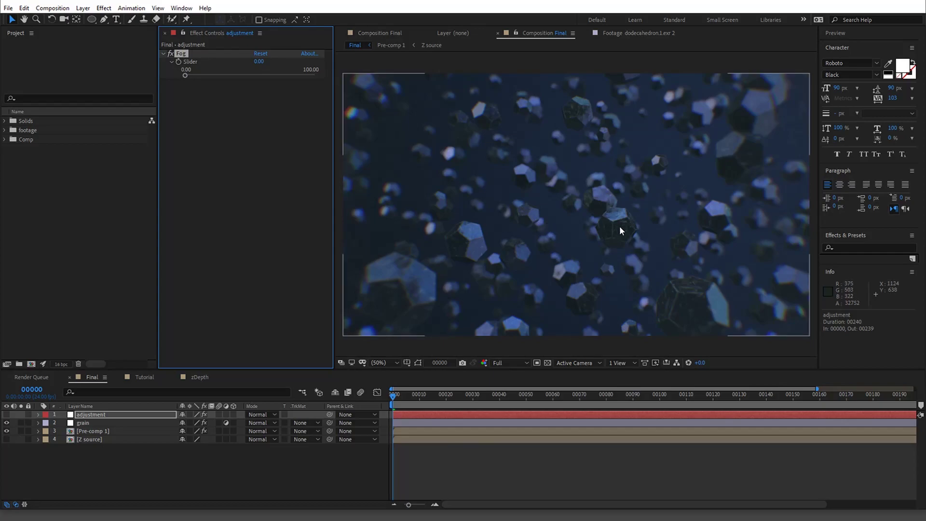
click(261, 62)
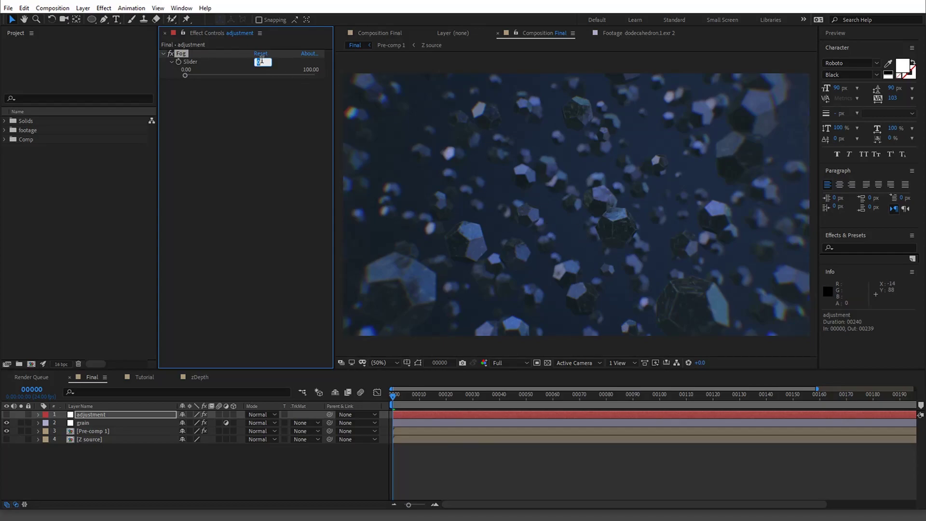
text(100)
key(Return)
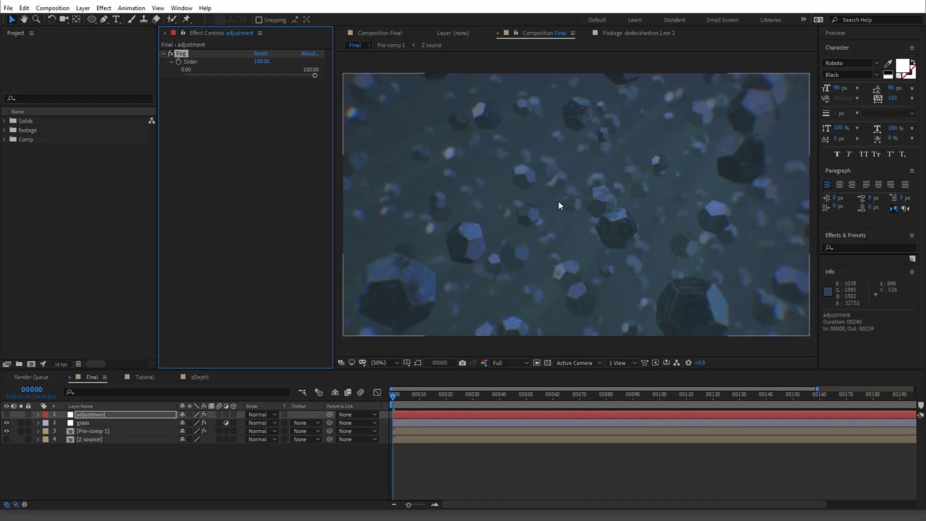
Lower the Tutorial comp's blue fog solid to about 36% opacity, then bring up the Final comp.
click(184, 380)
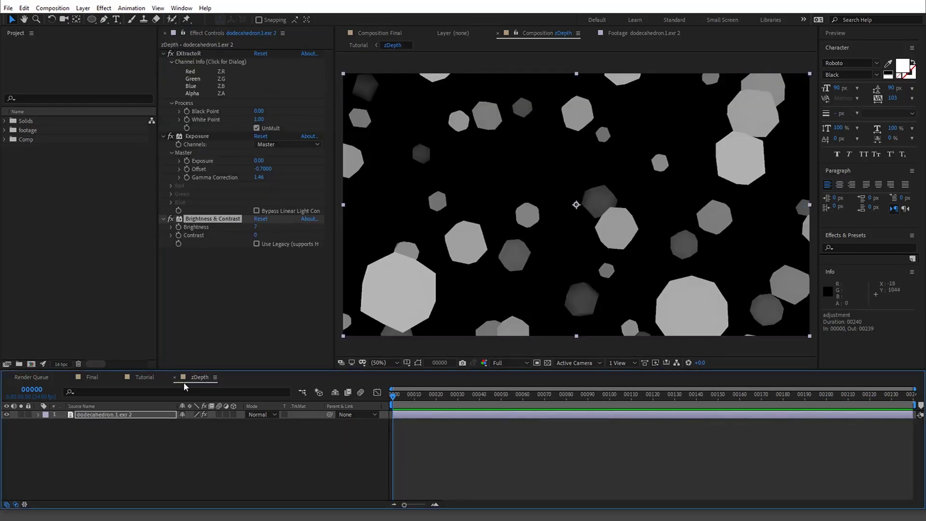
click(149, 380)
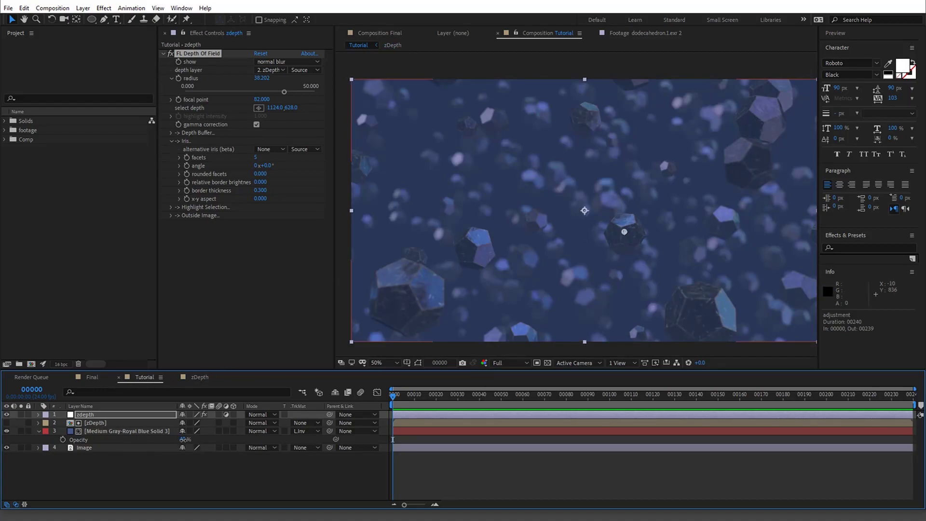
mouse_move(184, 439)
mouse_down()
mouse_move(161, 442)
mouse_move(172, 445)
mouse_up()
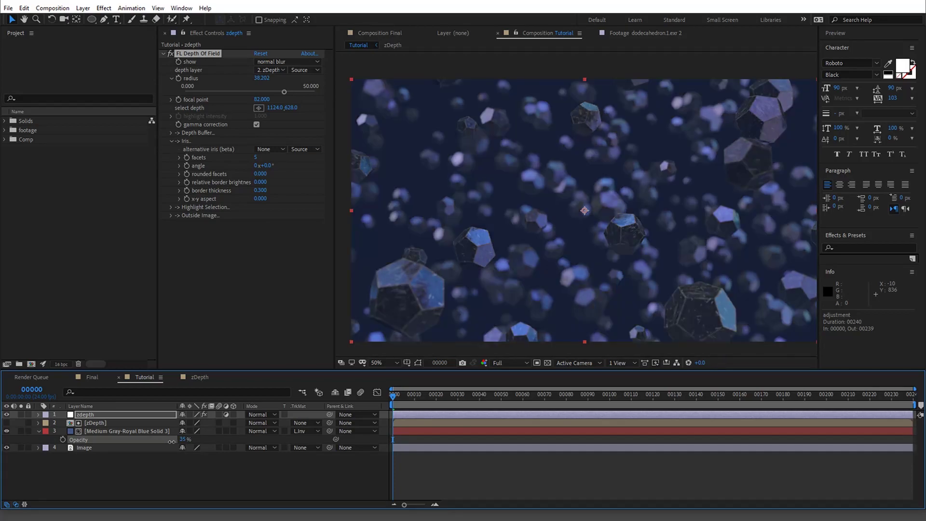
click(172, 441)
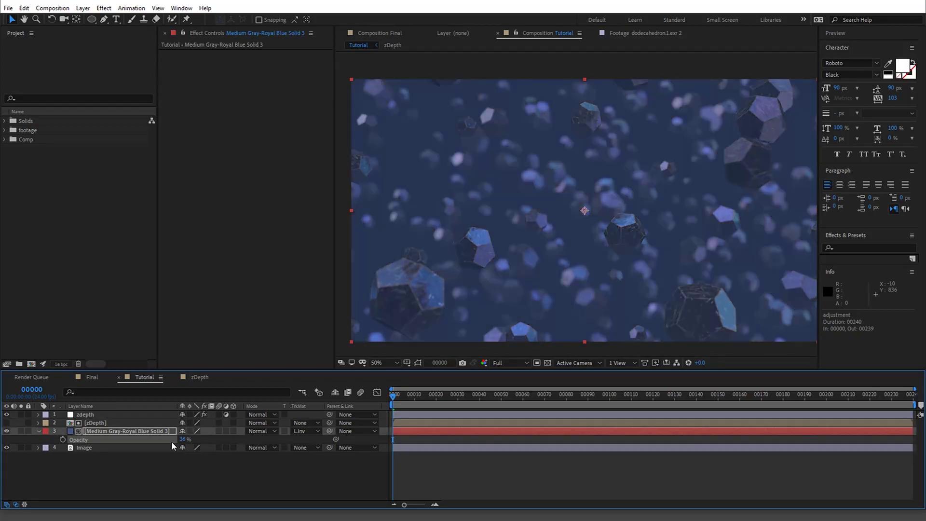
click(92, 377)
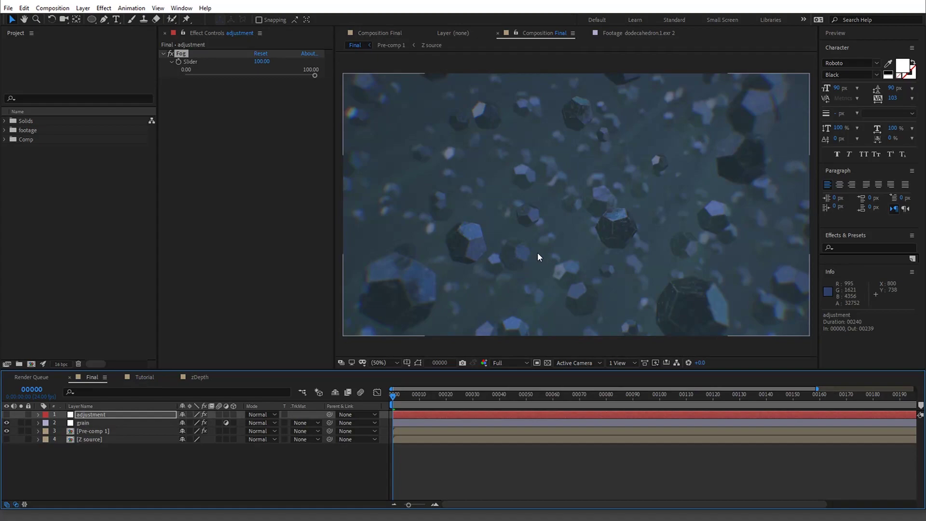